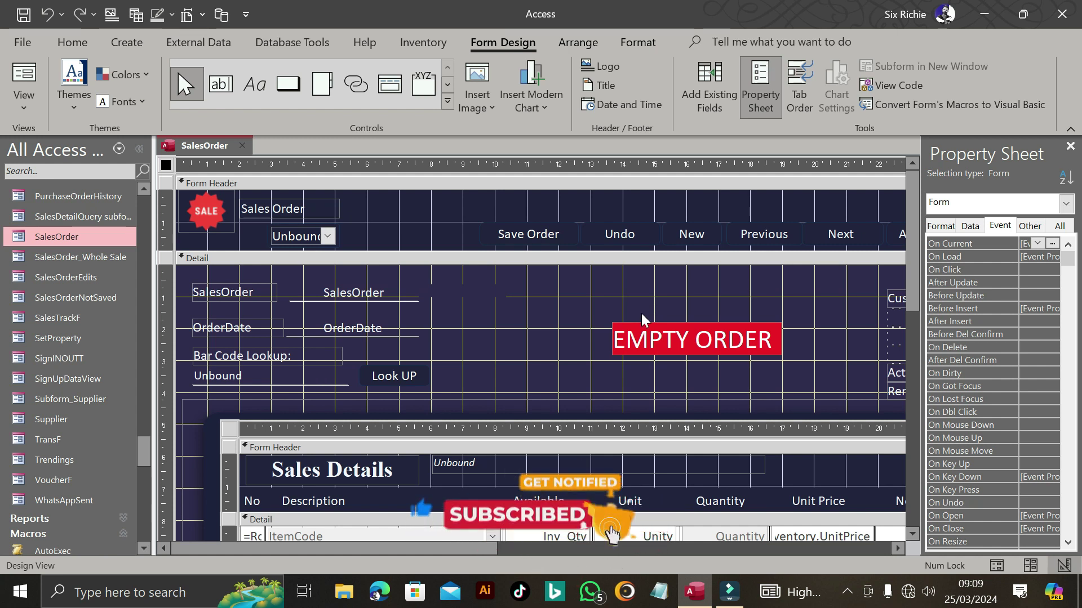
- Inspect the sales details subform and the bar code scanning box in design view
scroll(469, 333, down, 5)
scroll(468, 333, down, 5)
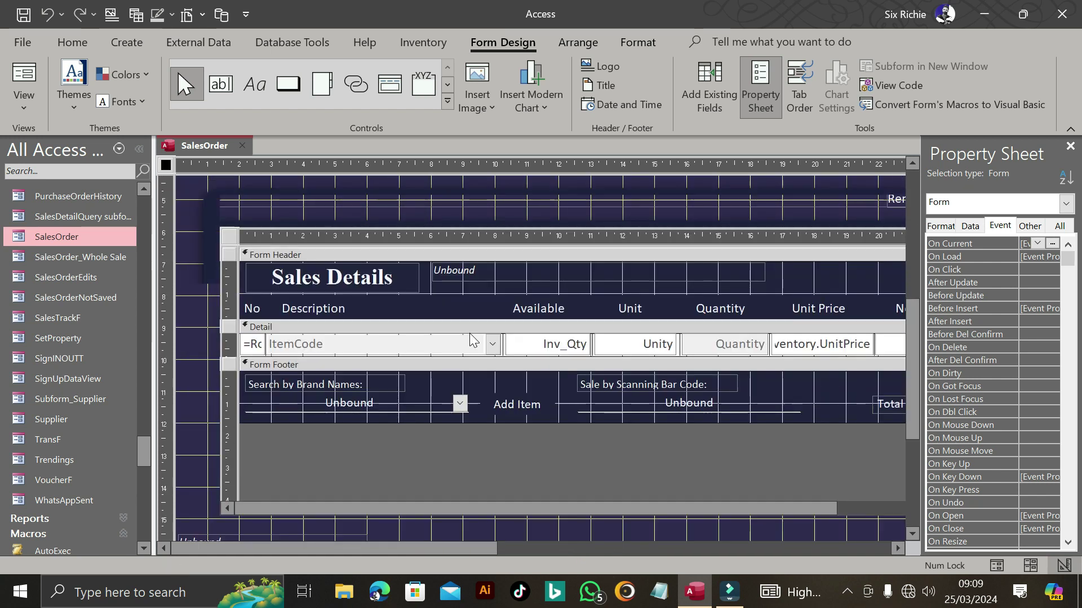
click(316, 294)
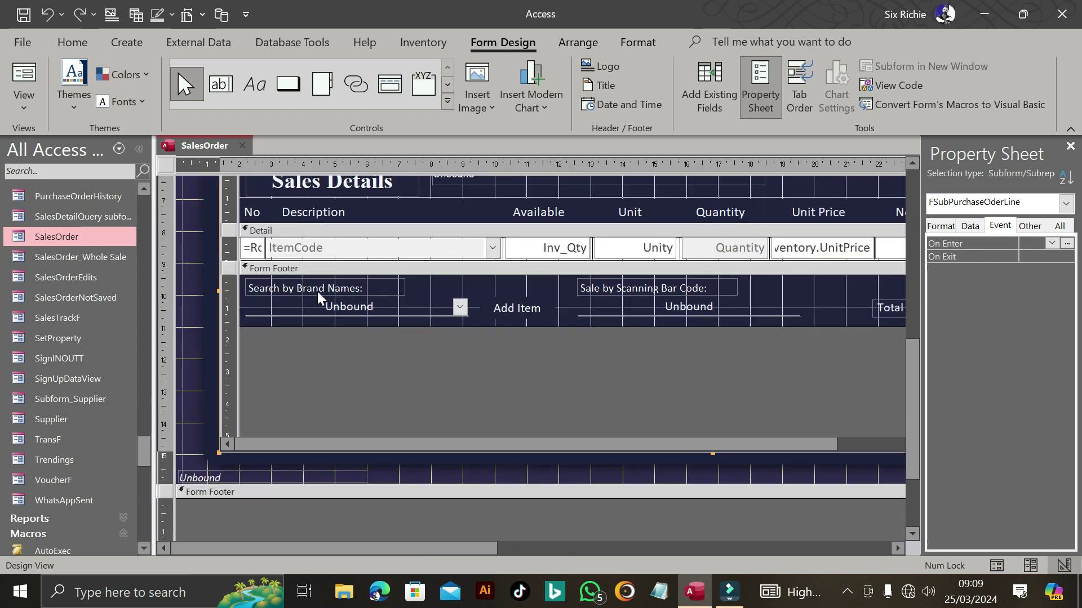
click(663, 307)
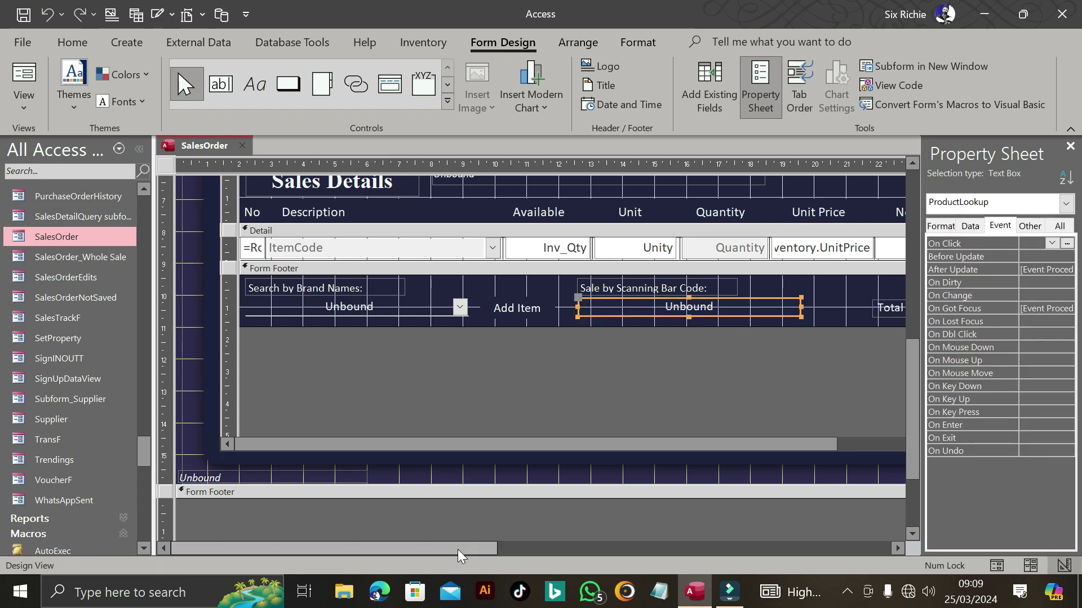
drag(910, 350, 912, 223)
drag(411, 548, 467, 550)
- In form view, run 24 Rpt, end the run-time error, then close the empty Sales Report
key(F5)
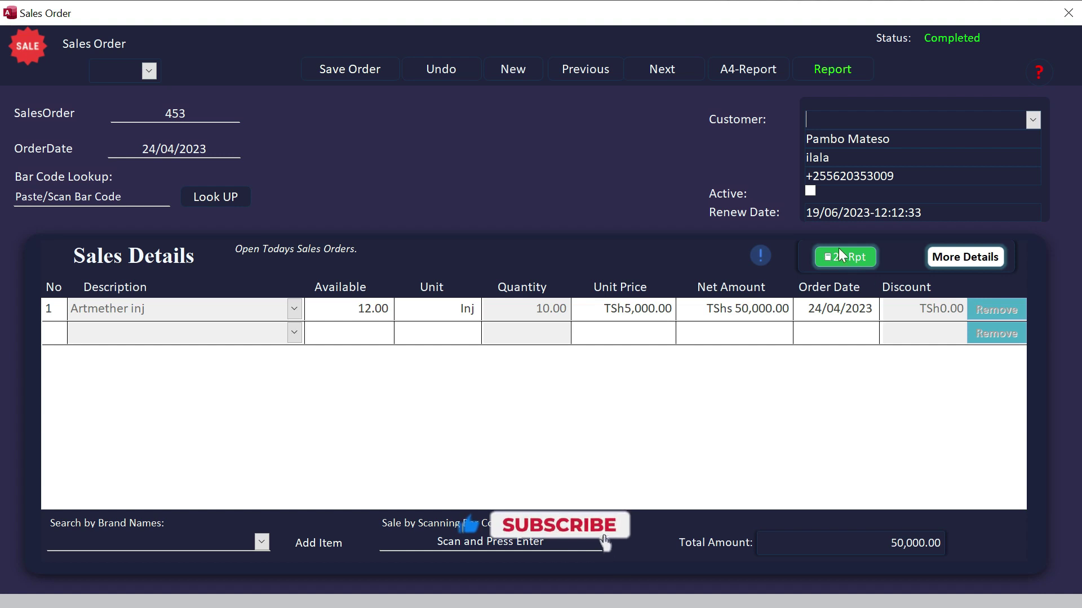
click(850, 257)
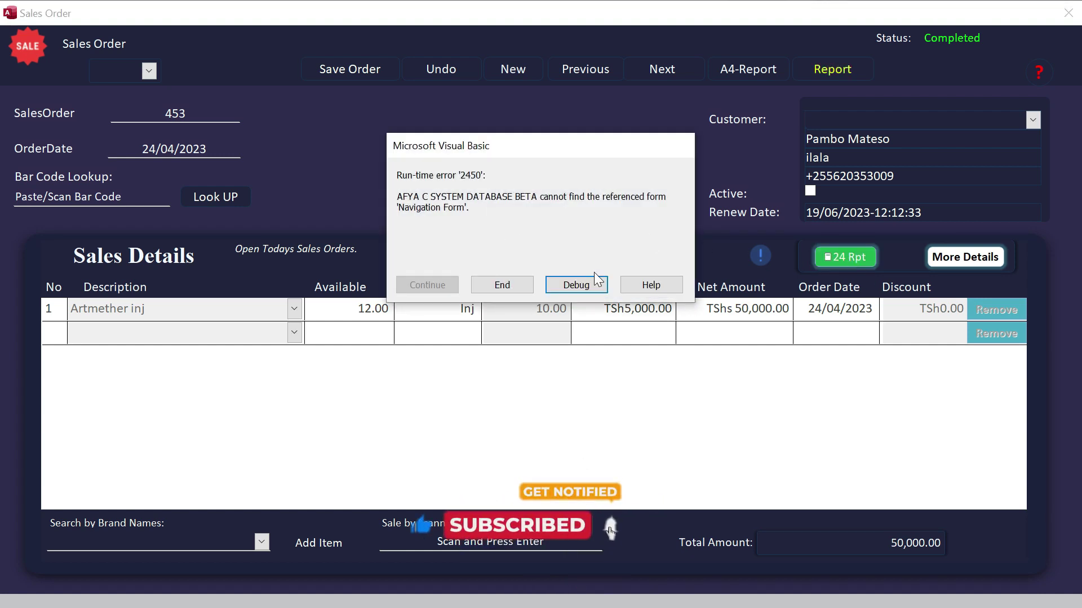
click(597, 281)
drag(535, 49, 490, 68)
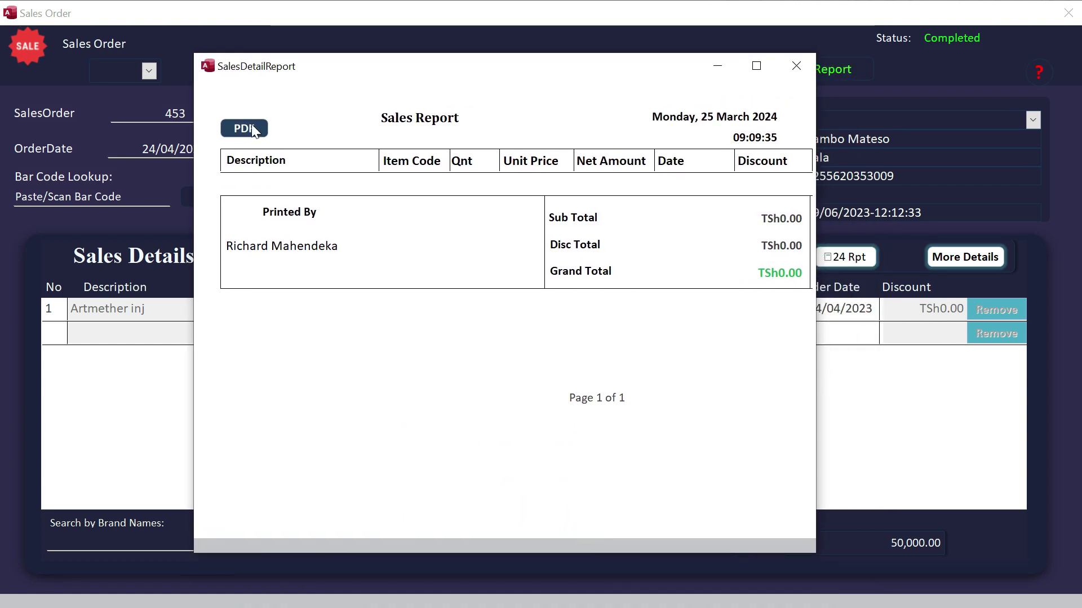
click(796, 66)
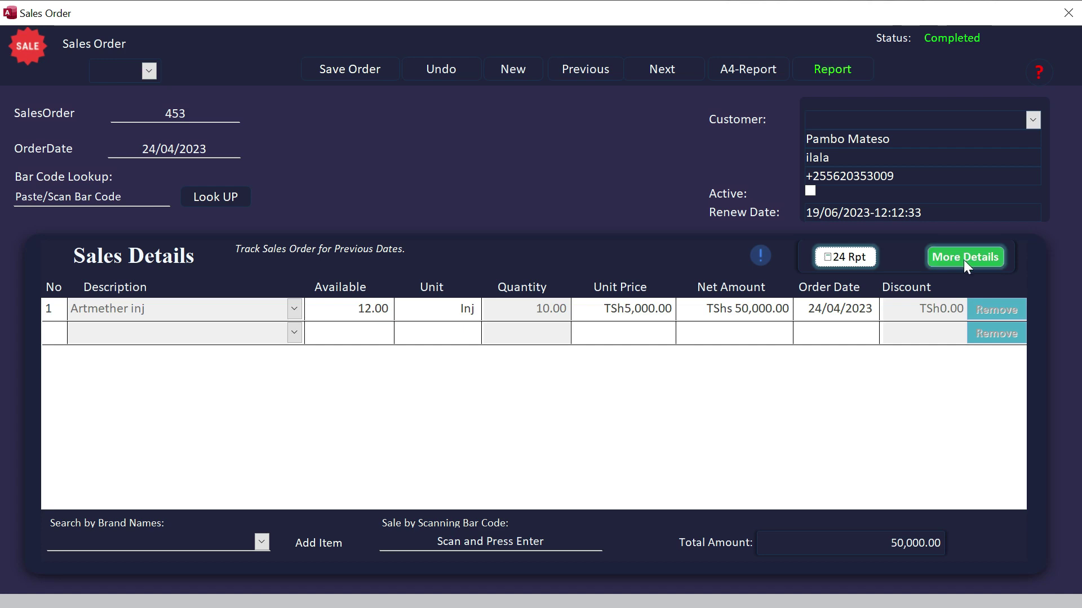
click(965, 256)
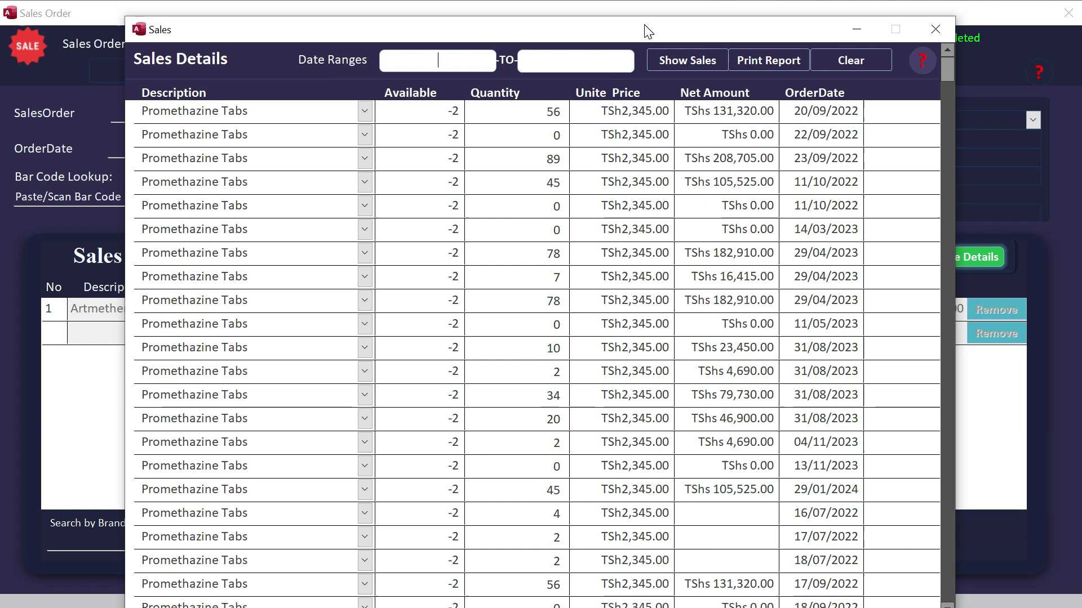
click(434, 61)
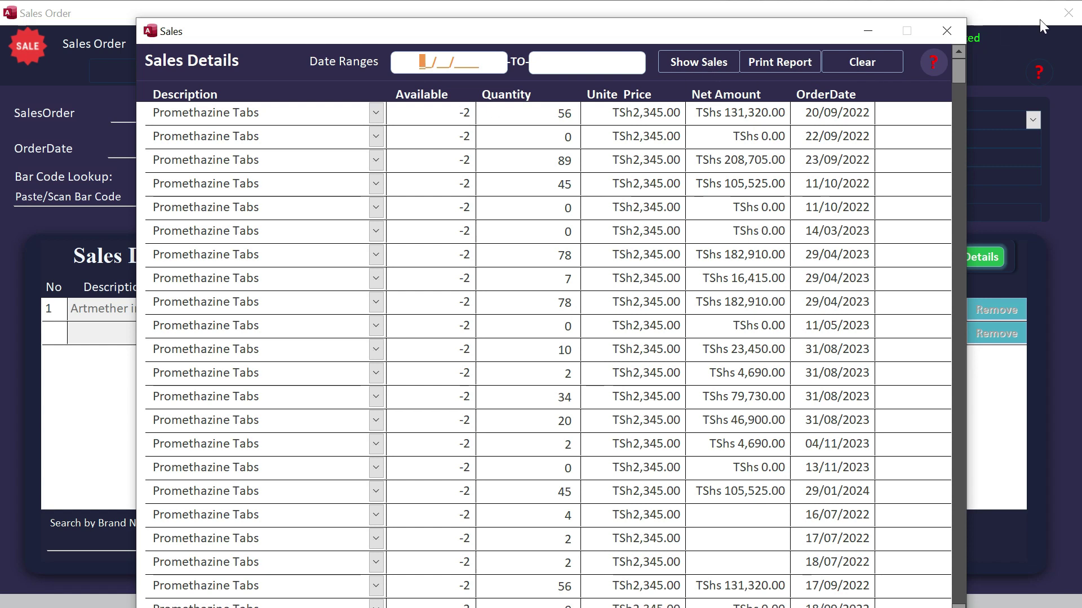
click(952, 32)
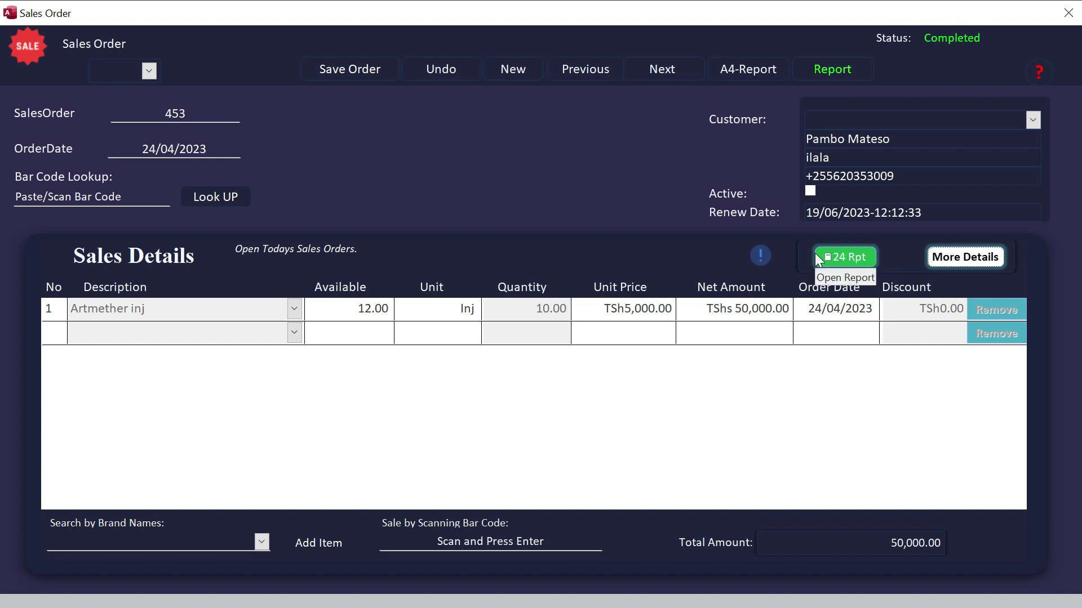
click(852, 258)
click(479, 286)
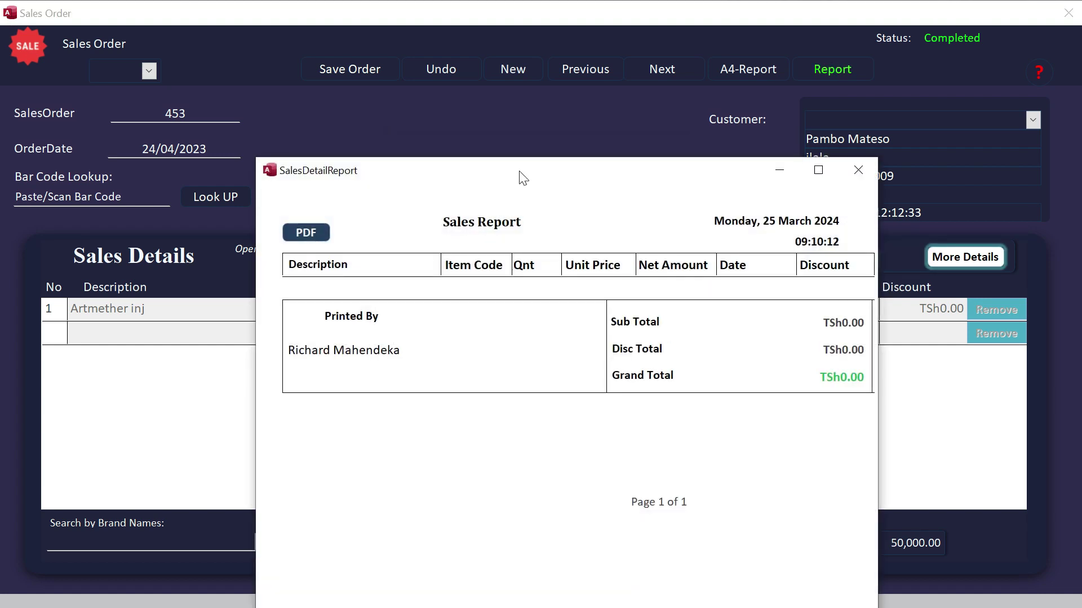
drag(524, 178, 487, 48)
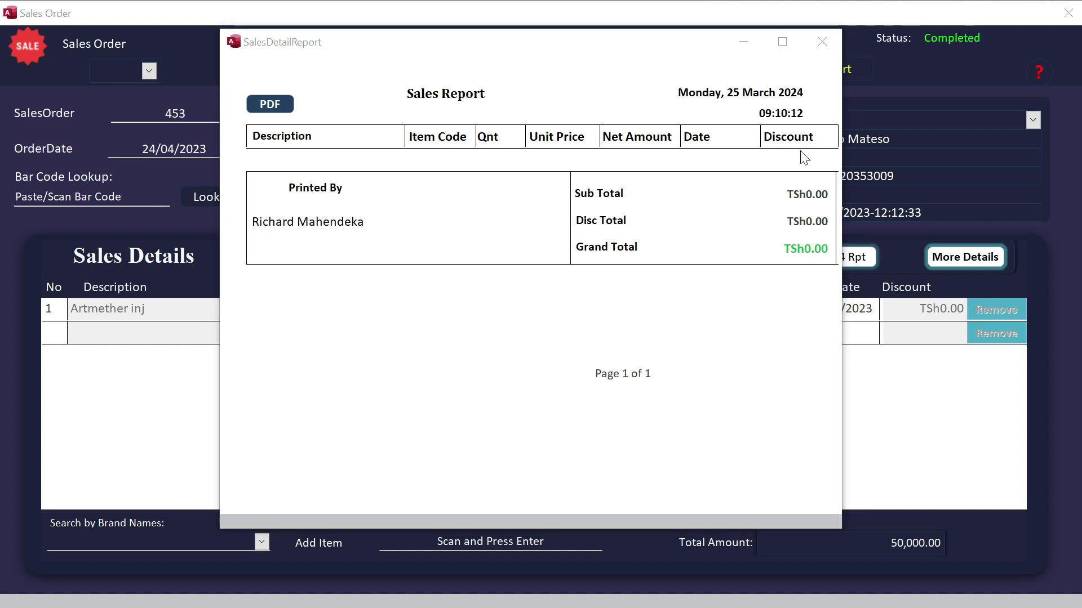
click(822, 41)
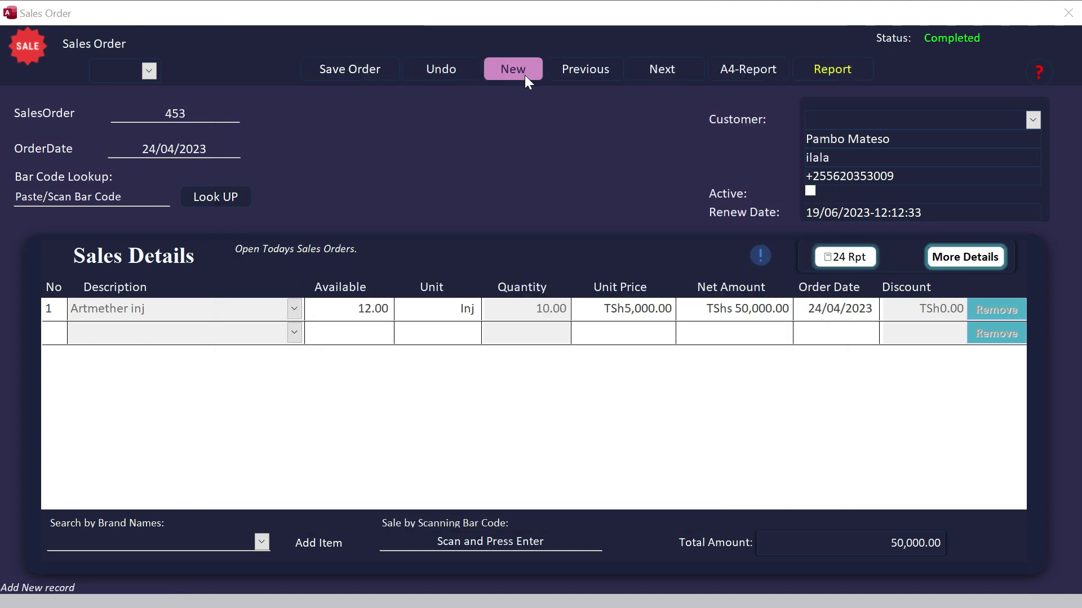
- Start new order 544 for the first customer with EPIMAX CREAM 100GM, quantity 3
click(510, 70)
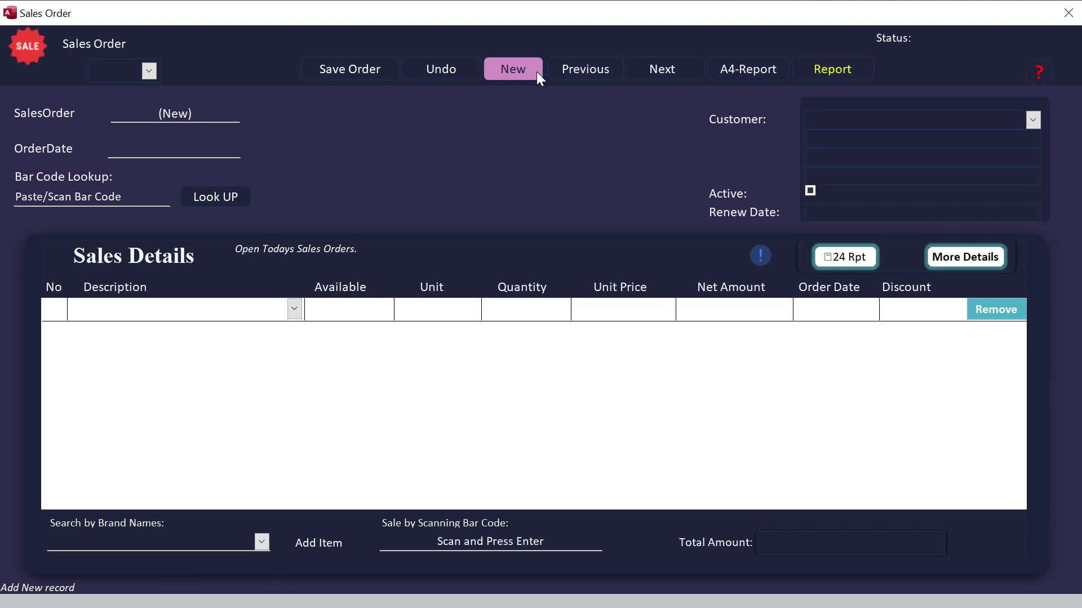
click(1033, 120)
click(865, 139)
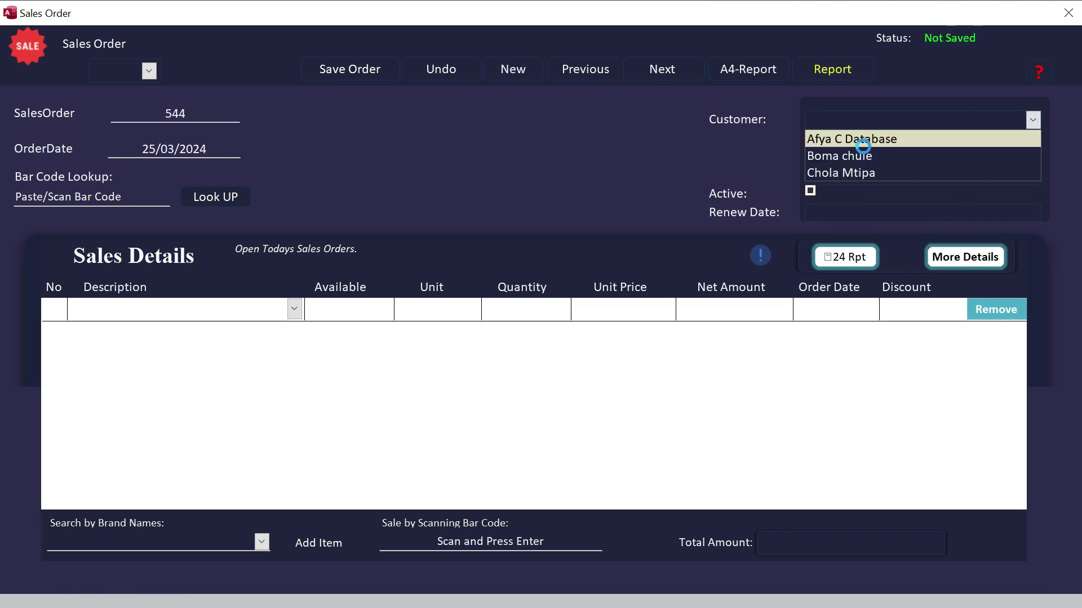
click(295, 309)
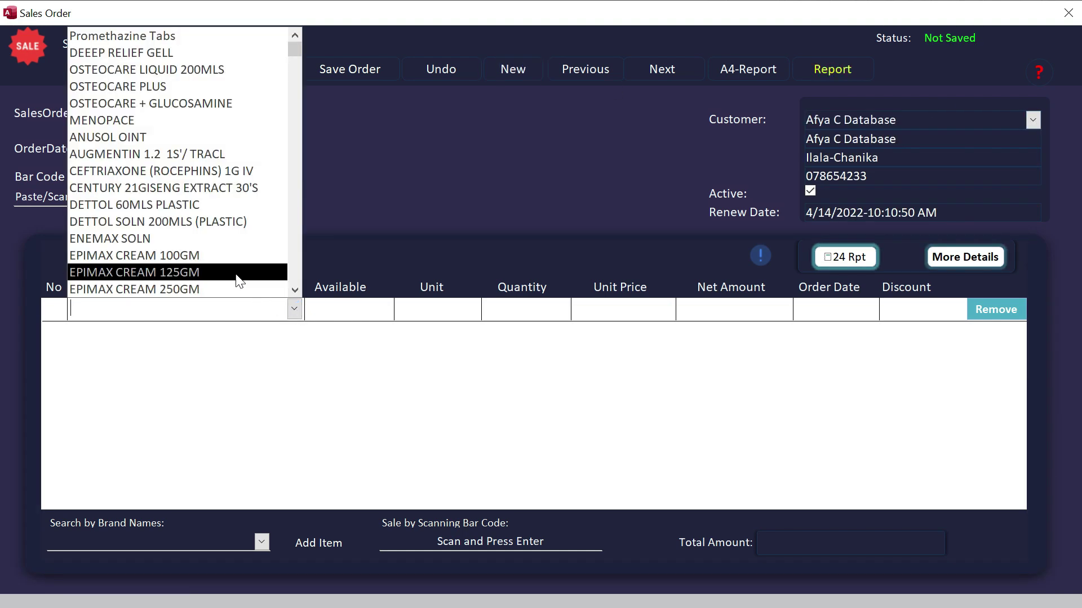
click(228, 266)
key(Tab)
text(3)
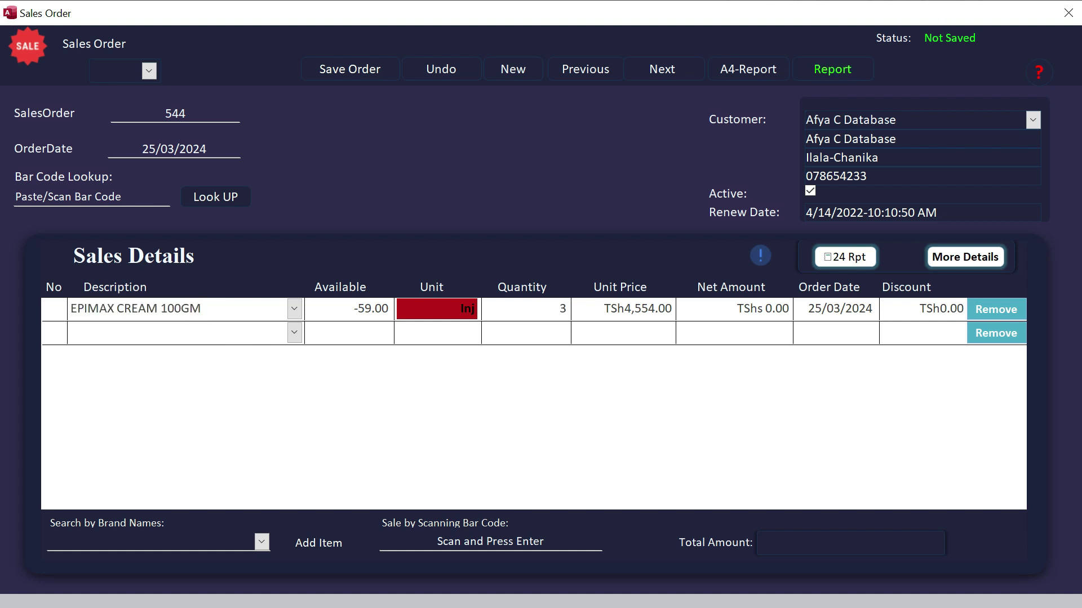
key(Return)
- Add ANUSOL OINT quantity 4 and INFACOL DROPS quantity 7 as the next order lines
click(203, 160)
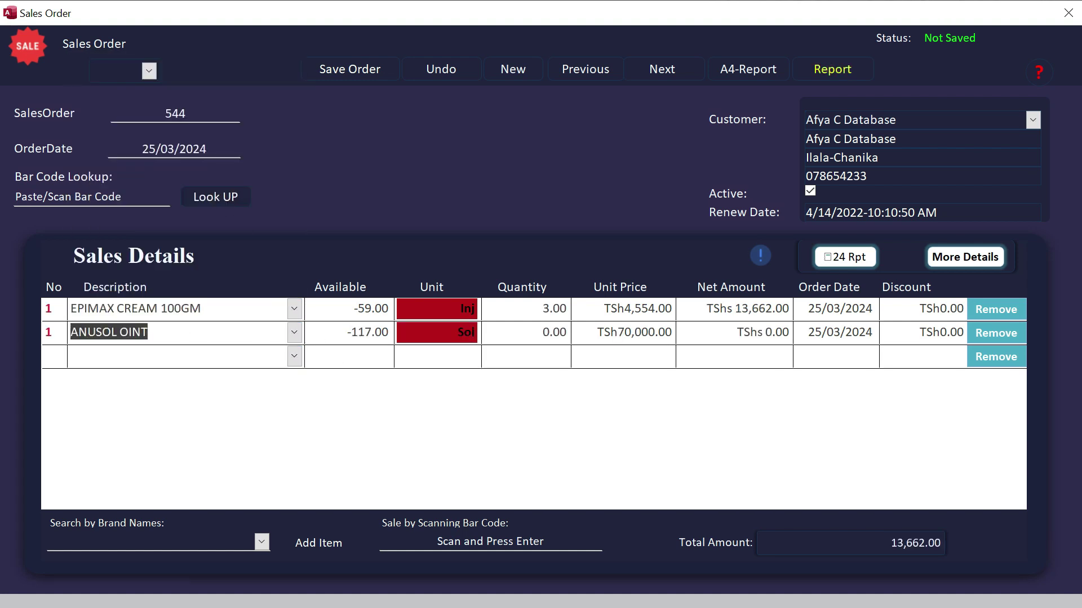
key(Tab)
text(4)
key(Return)
click(295, 356)
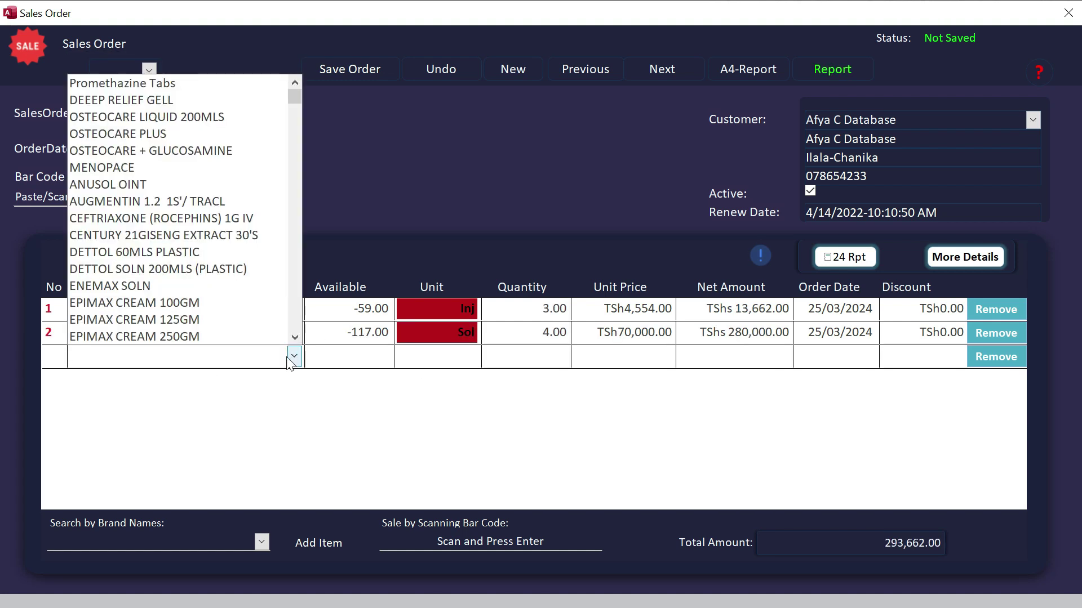
click(169, 193)
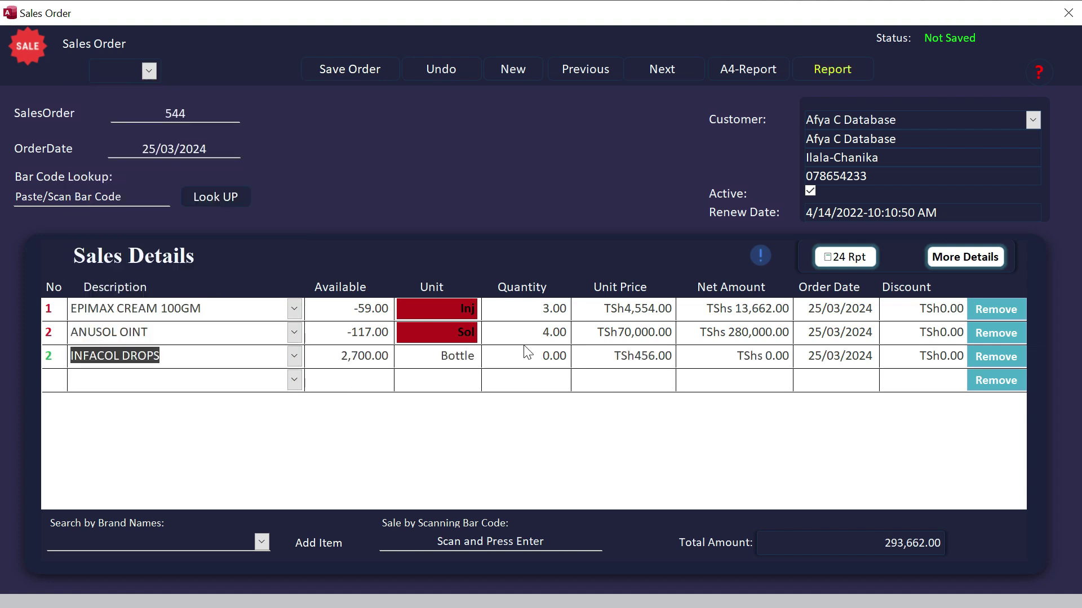
key(Tab)
text(7)
key(Return)
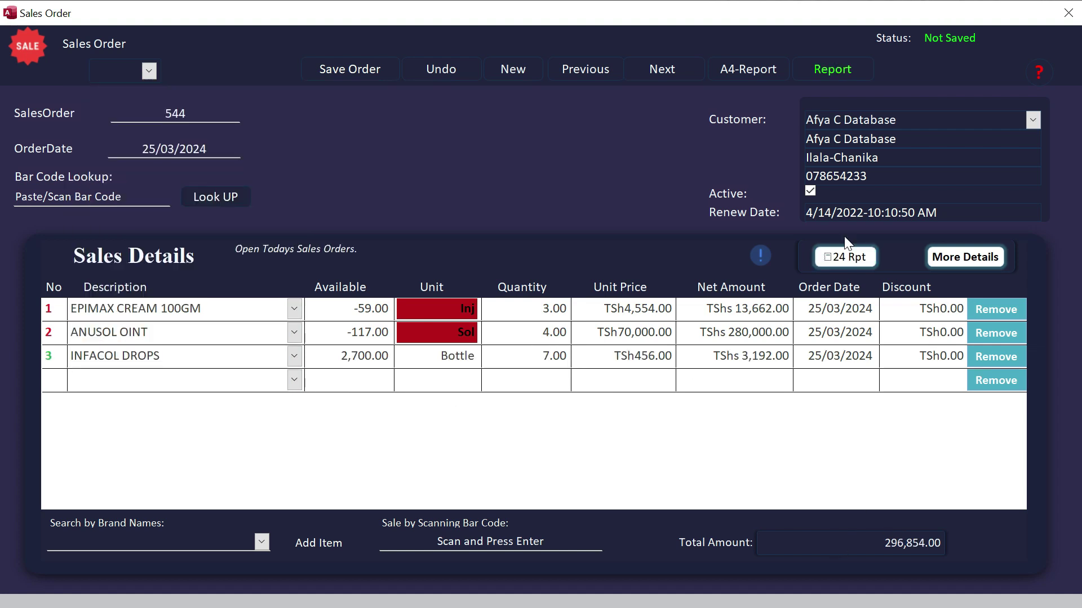
click(352, 70)
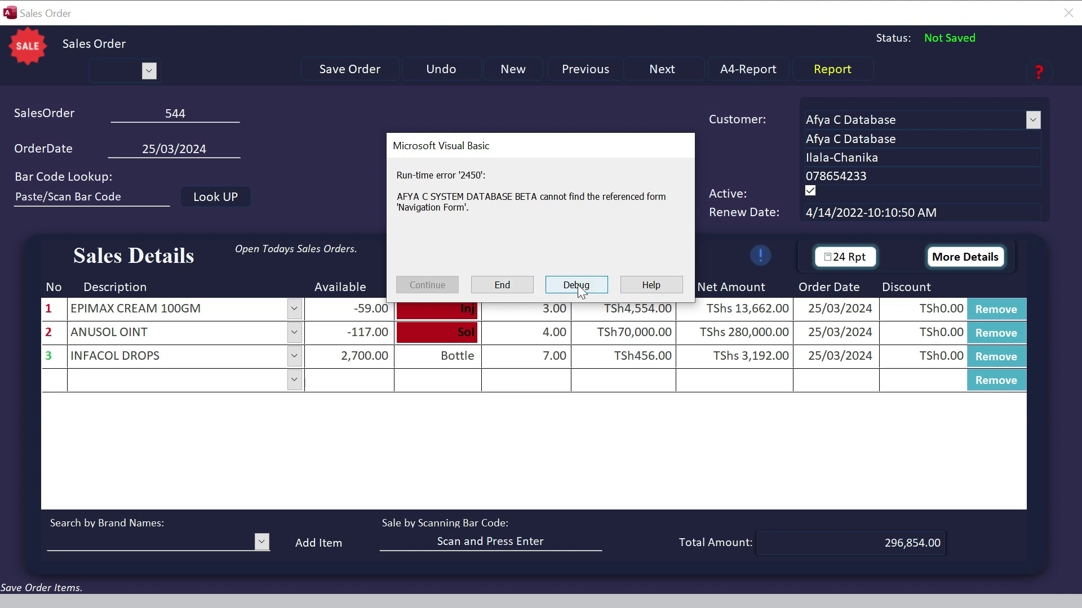
click(496, 283)
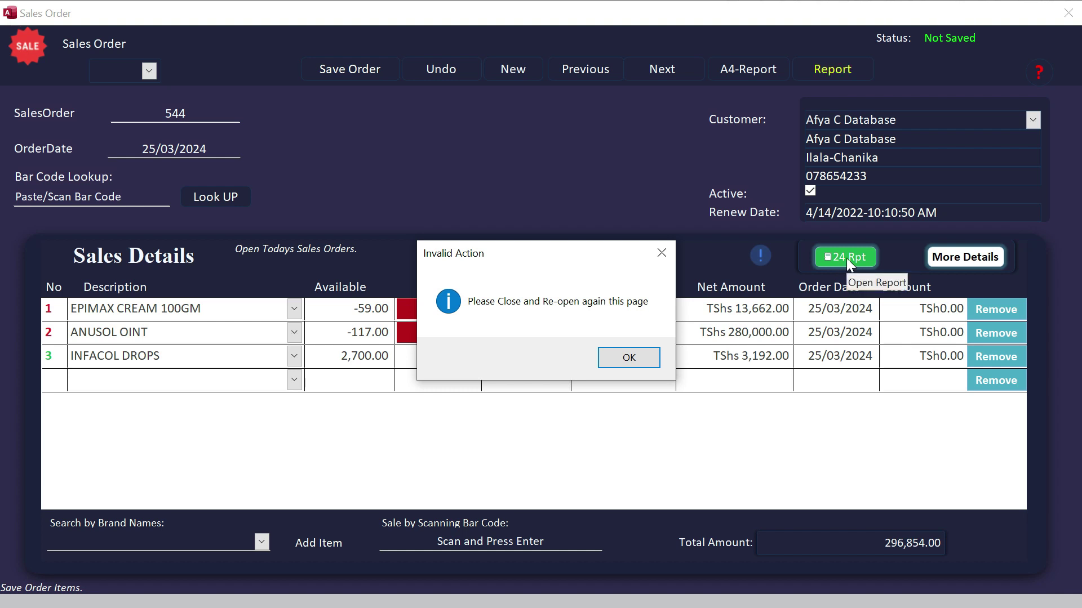
drag(579, 253, 545, 223)
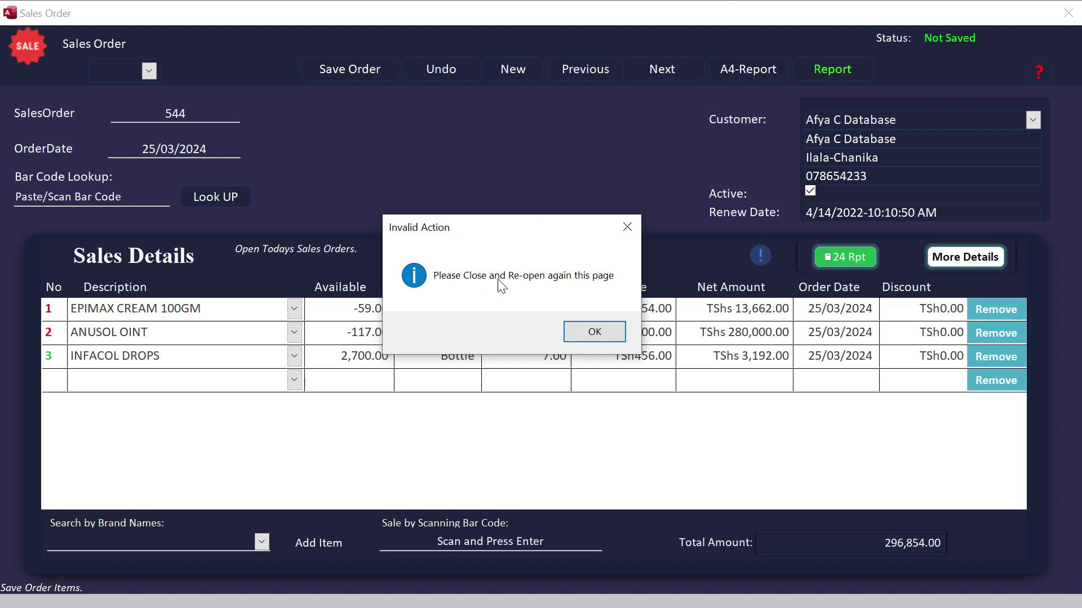
click(598, 332)
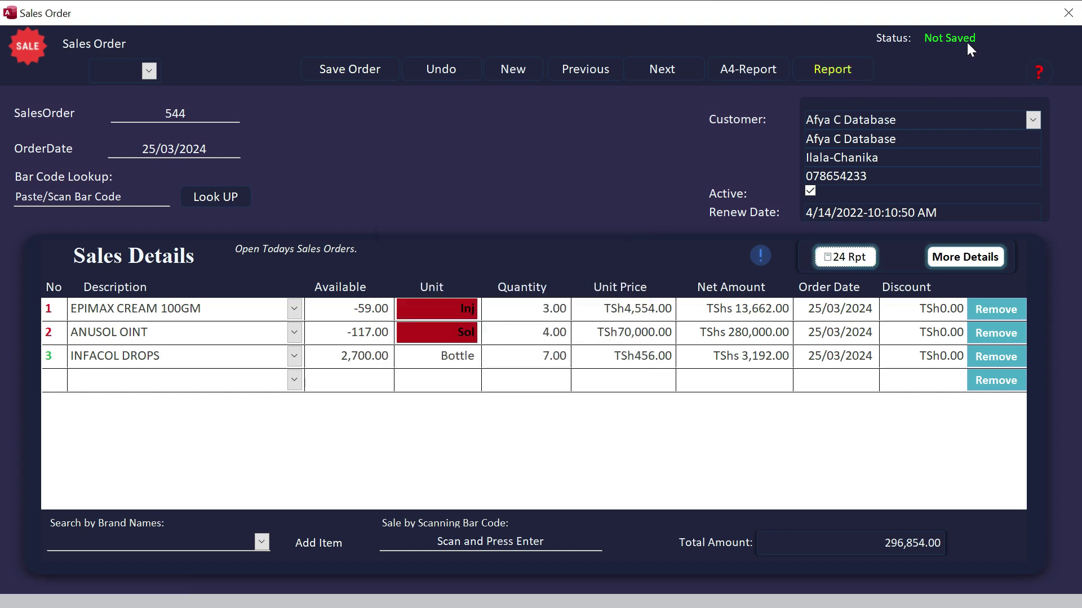
- Put the SalesOrder form into Design View, then check and dismiss the SalesOrder tab's menu
right_click(979, 12)
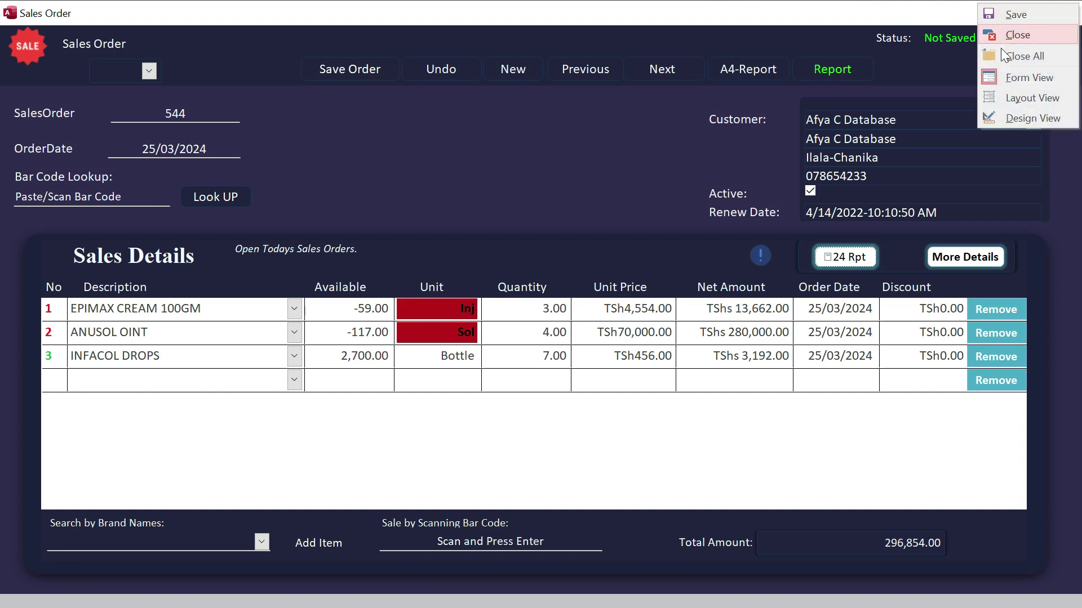
click(1019, 118)
right_click(224, 146)
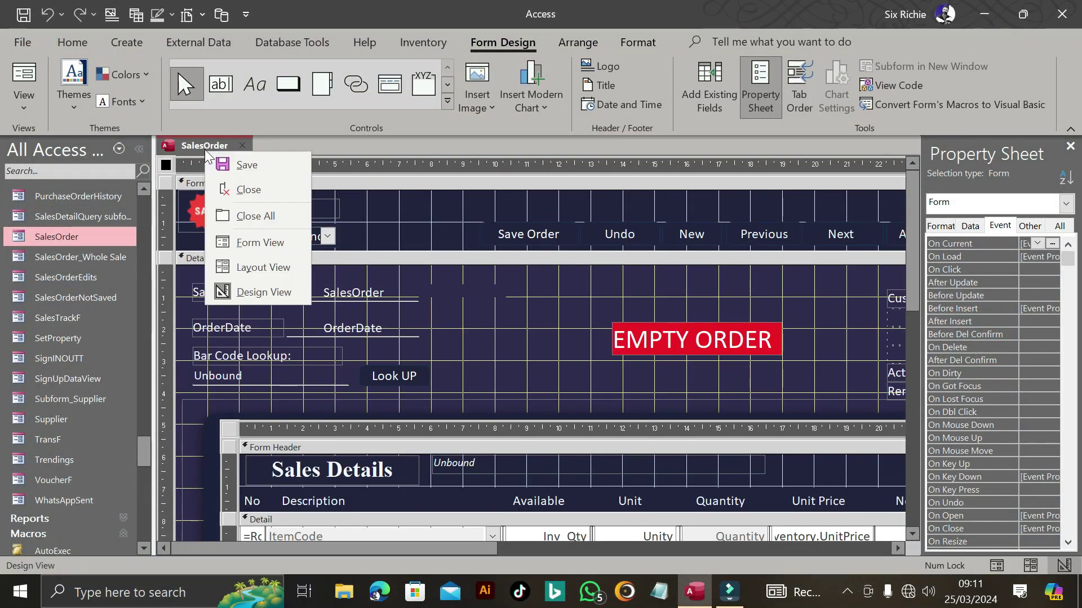
key(Escape)
right_click(225, 147)
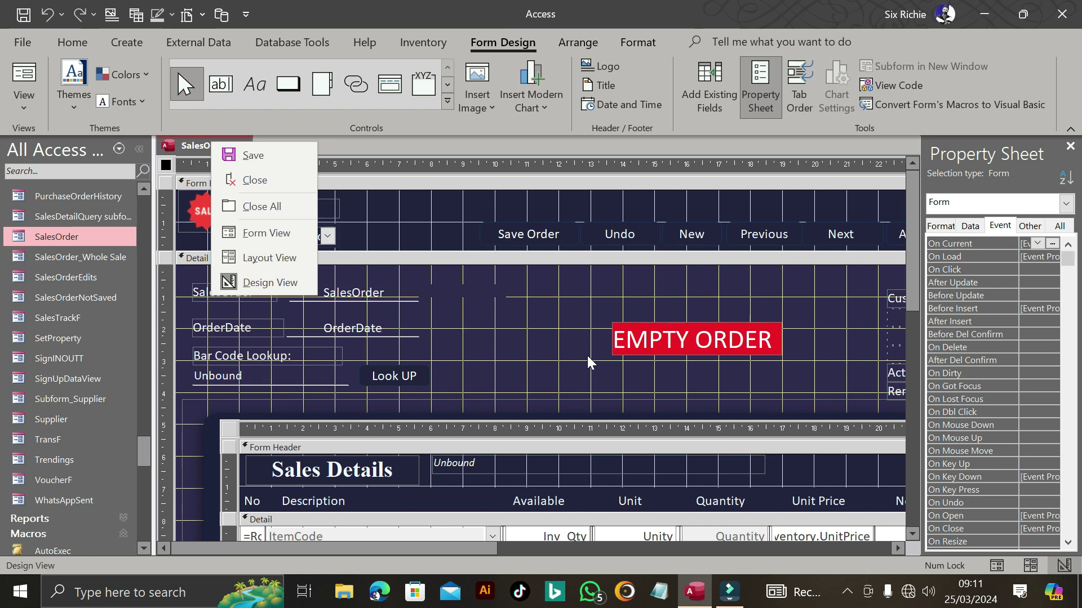
key(Escape)
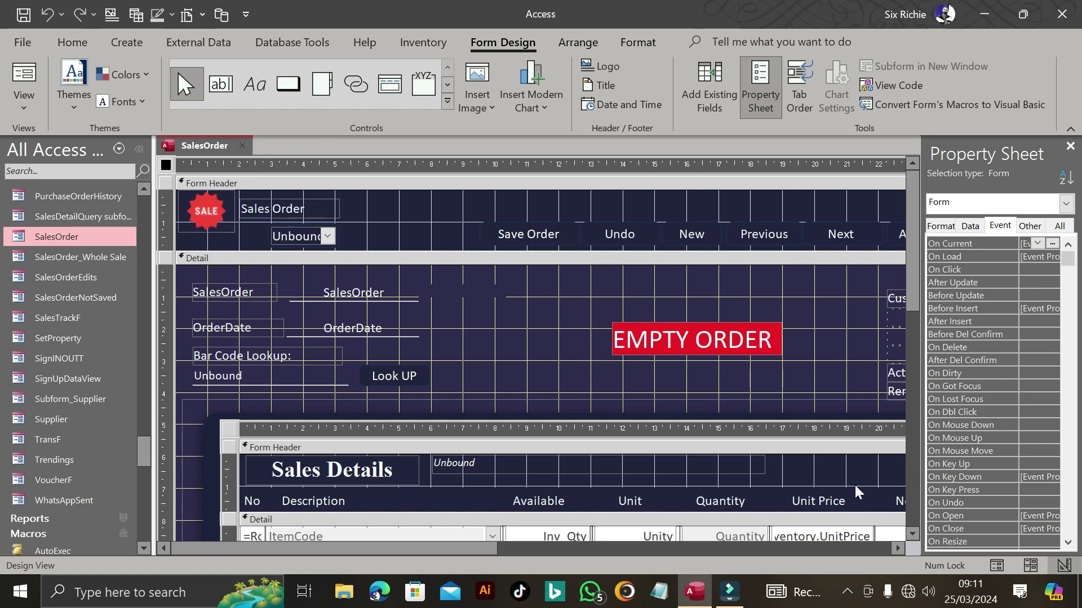
- Run 24 Rpt on order 453, clear error 2450 and the empty report, then close the form
click(994, 565)
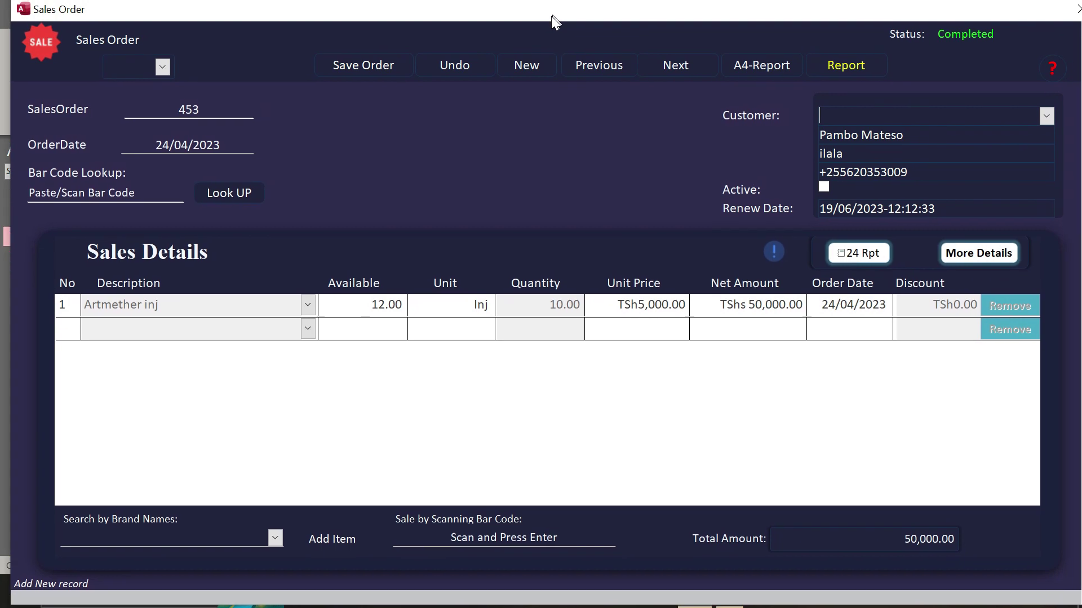
drag(551, 16, 542, 24)
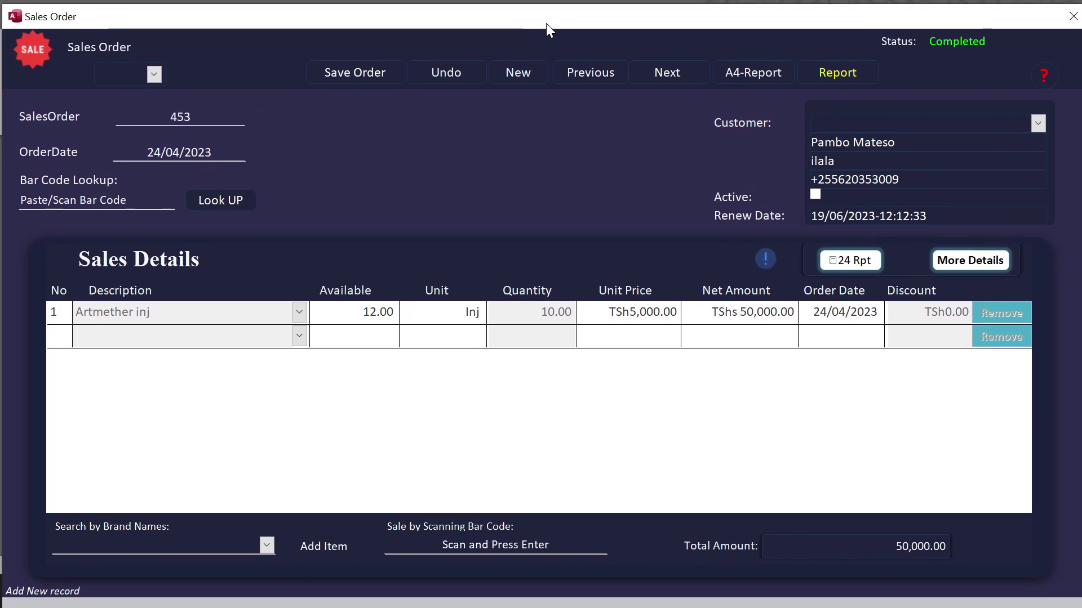
click(842, 265)
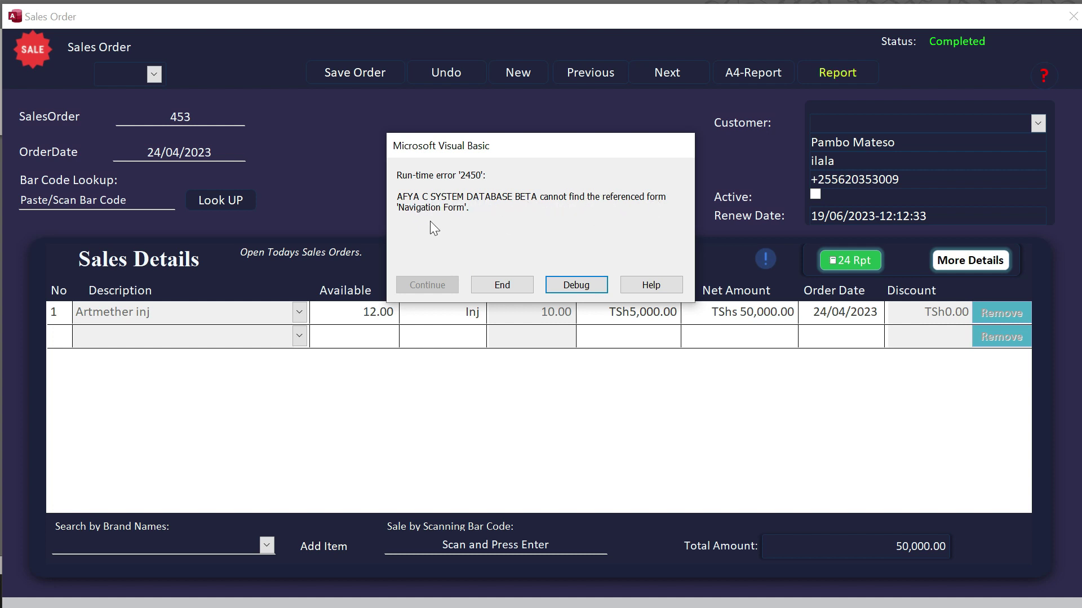
click(498, 284)
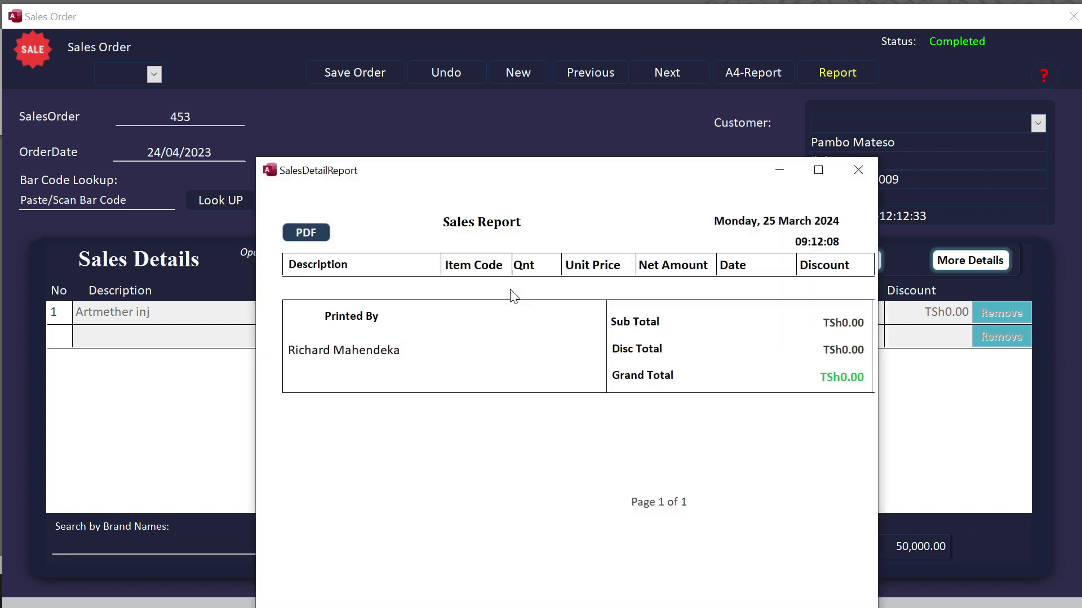
drag(574, 157, 563, 104)
click(816, 118)
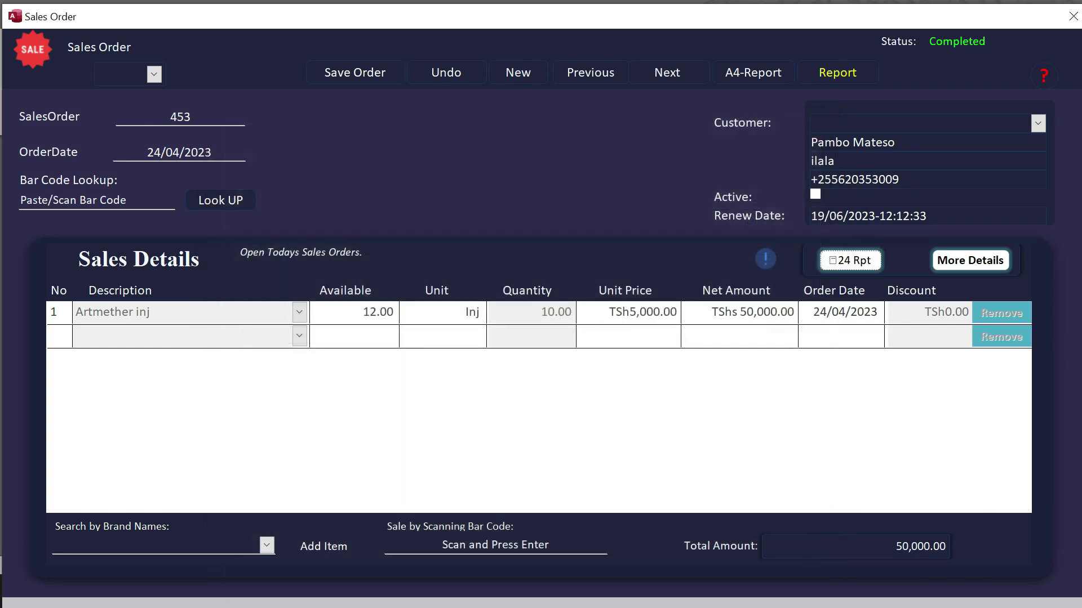
click(1071, 17)
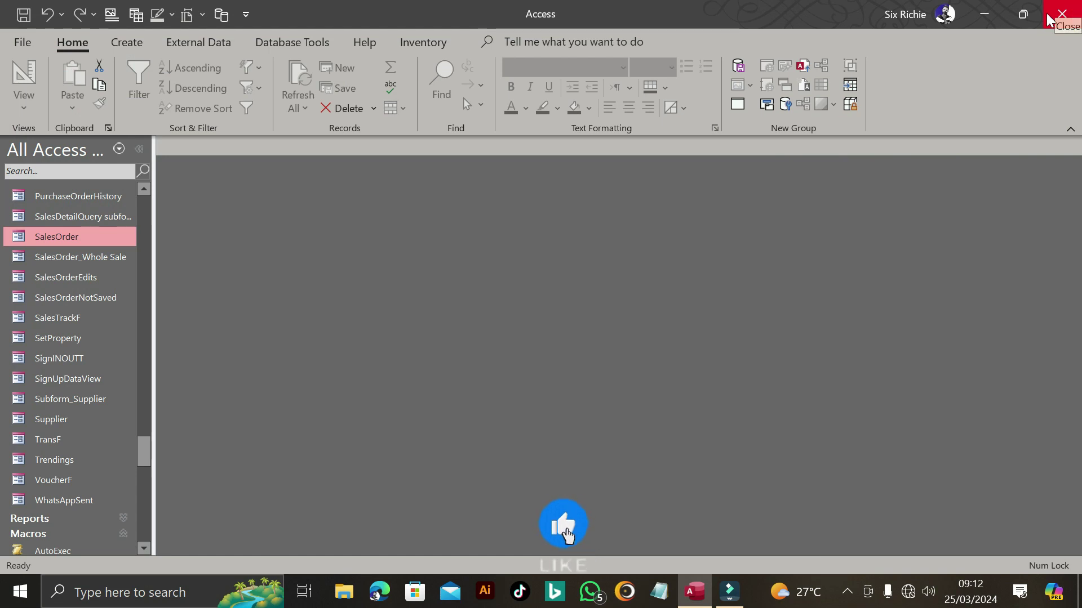
- Open Background_F, sign in with the user name and password, and open the Sales Order form
drag(140, 451, 145, 312)
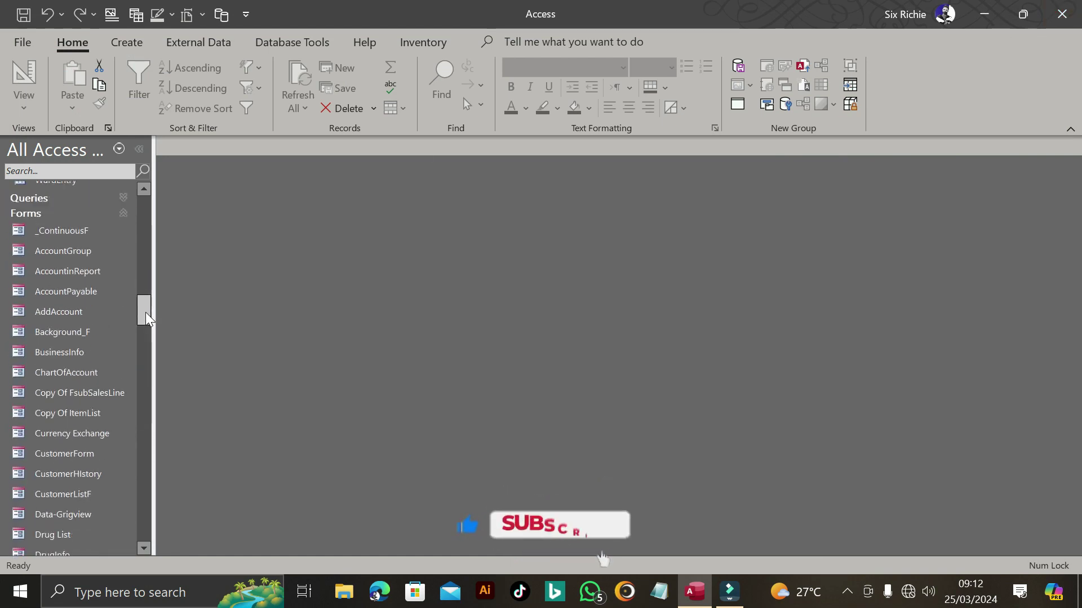
double_click(86, 312)
text(six)
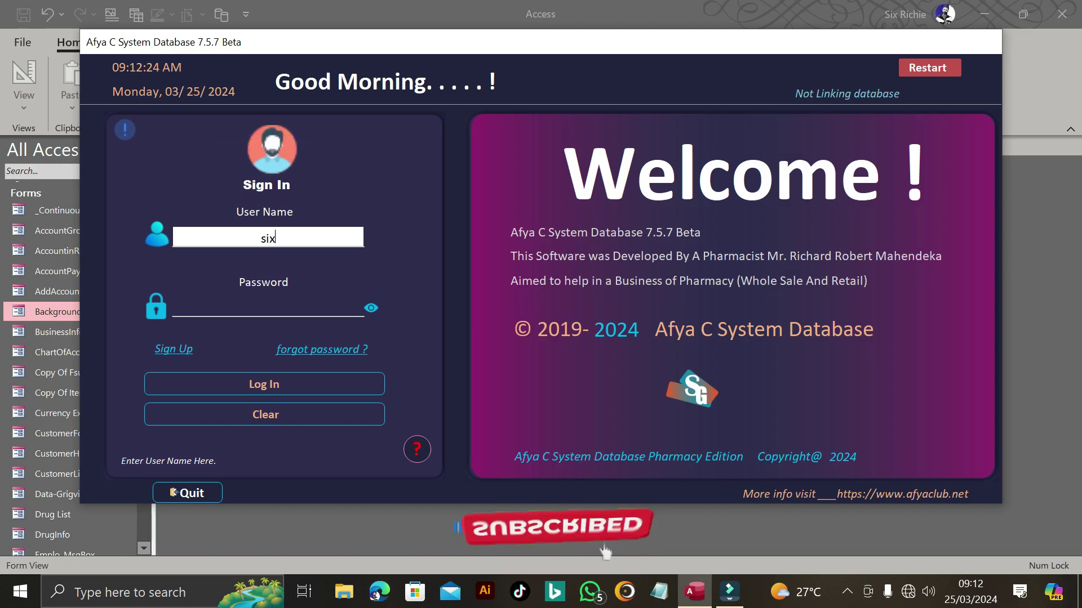
key(Tab)
text(1234)
key(Return)
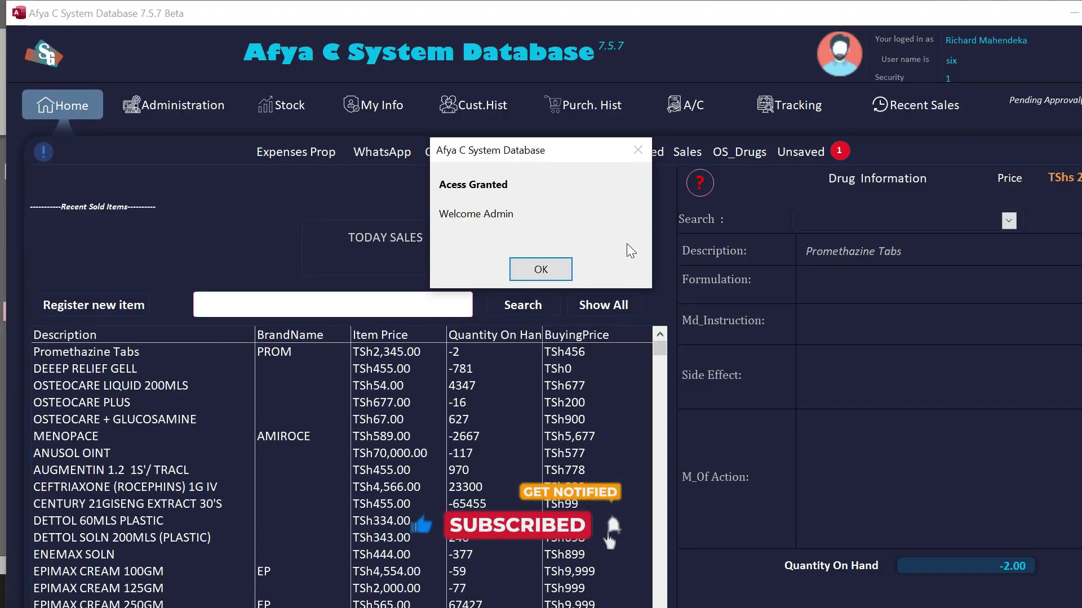
click(540, 269)
click(690, 151)
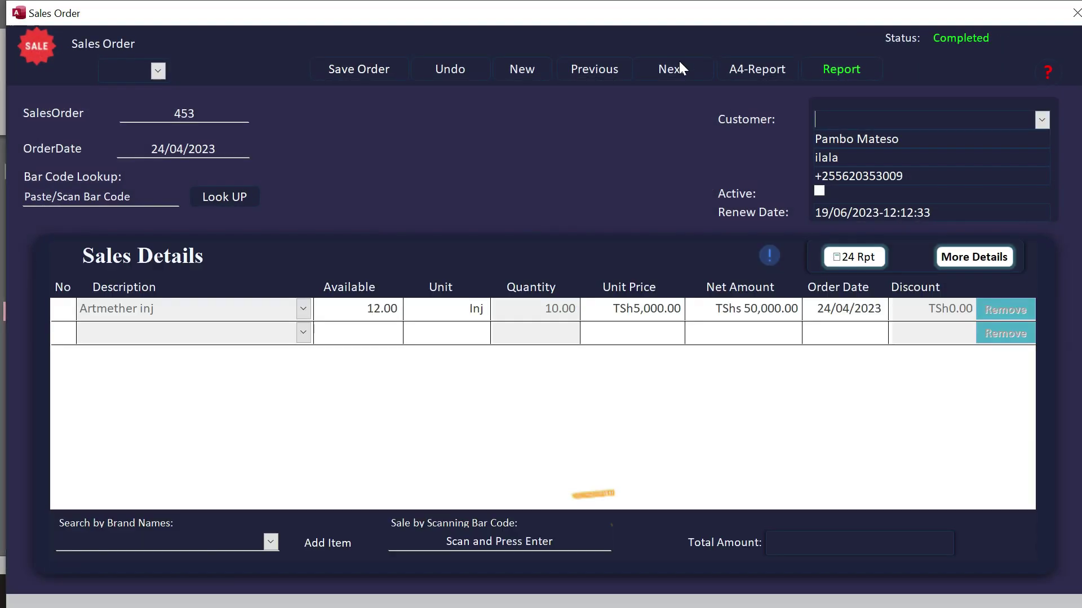
- Load sales order 544, save it, and acknowledge the Saved and Inventory Updated messages
click(152, 71)
click(145, 90)
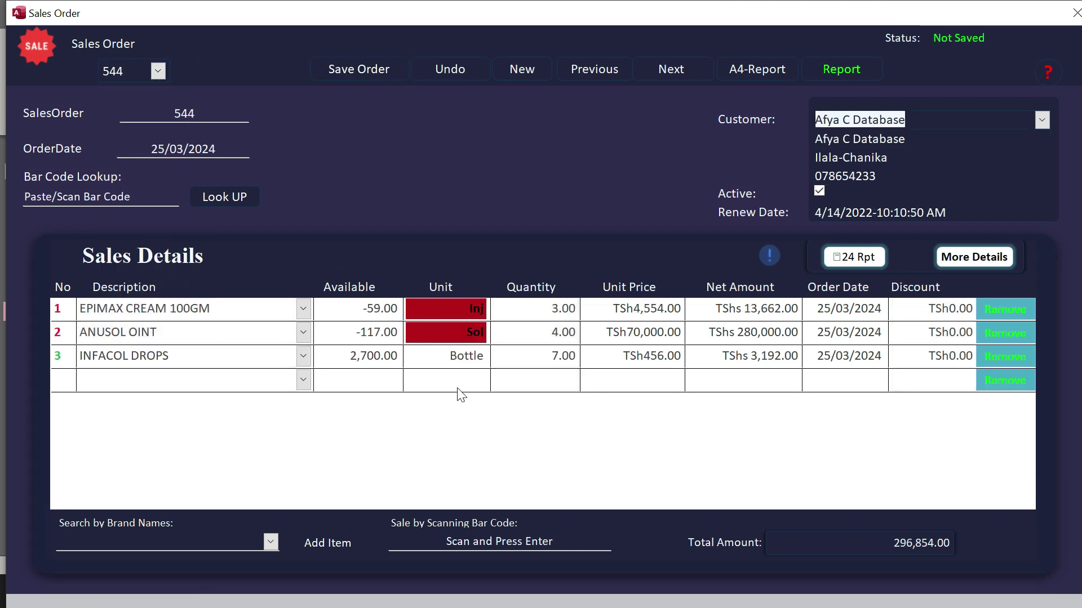
click(378, 67)
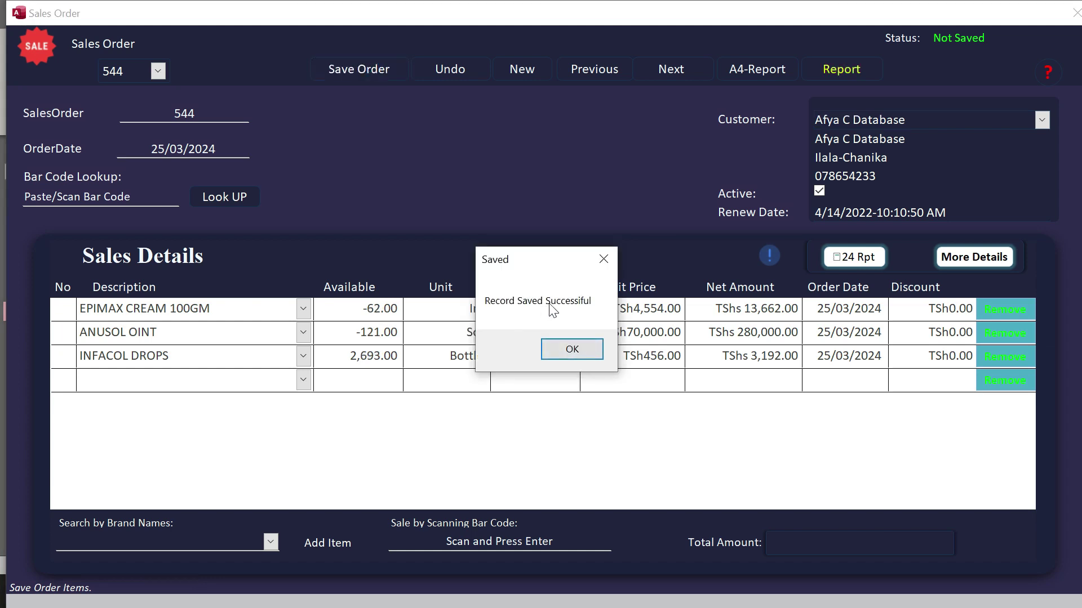
click(572, 349)
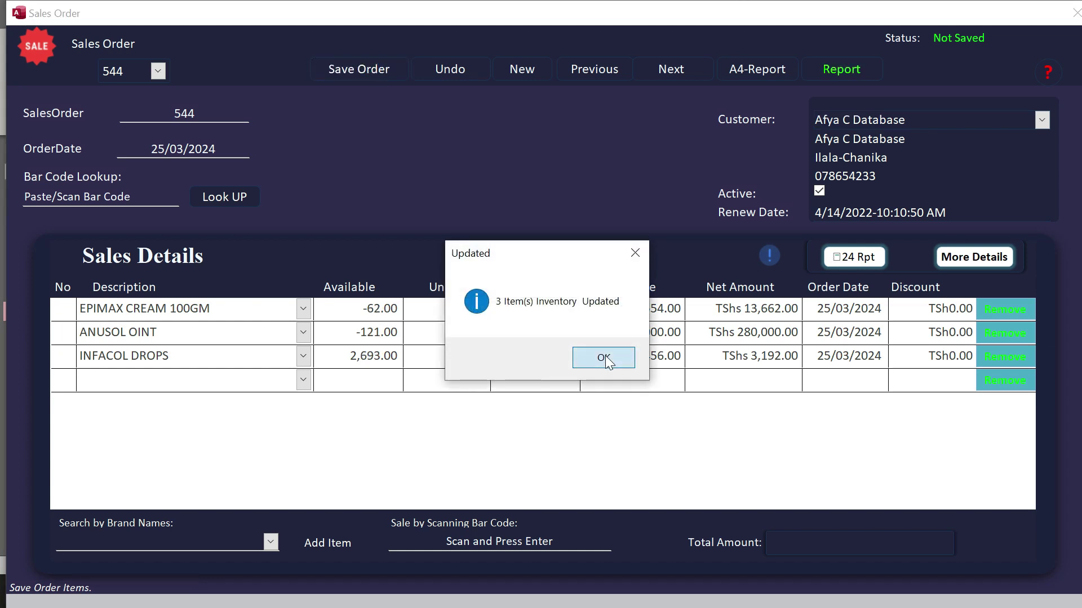
click(607, 361)
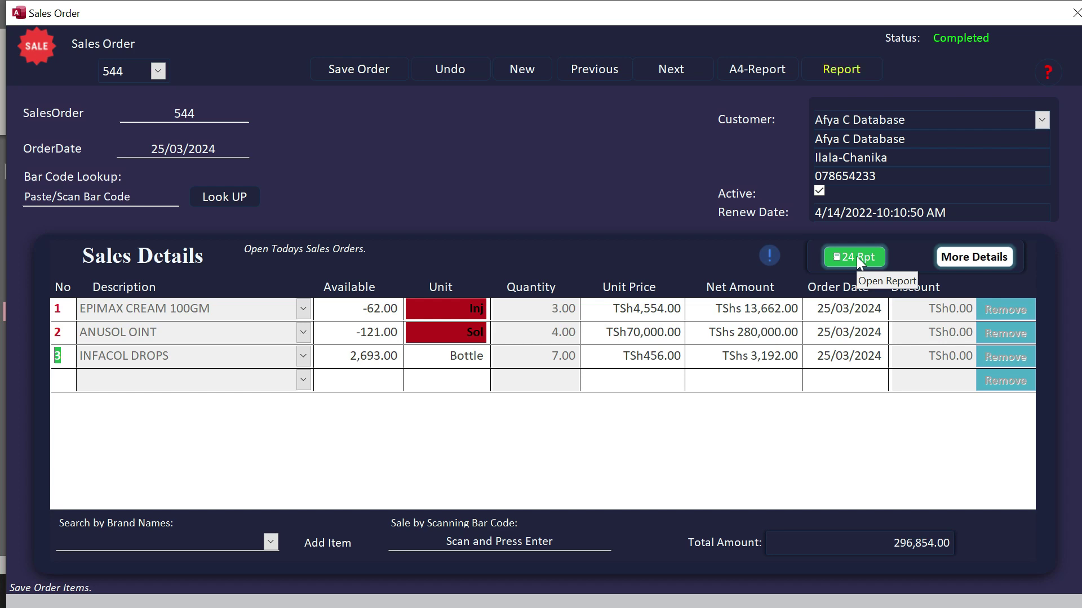
- Review order 544's Sales Report Sub Total and TSh296,854.00 Grand Total, then close it
click(856, 256)
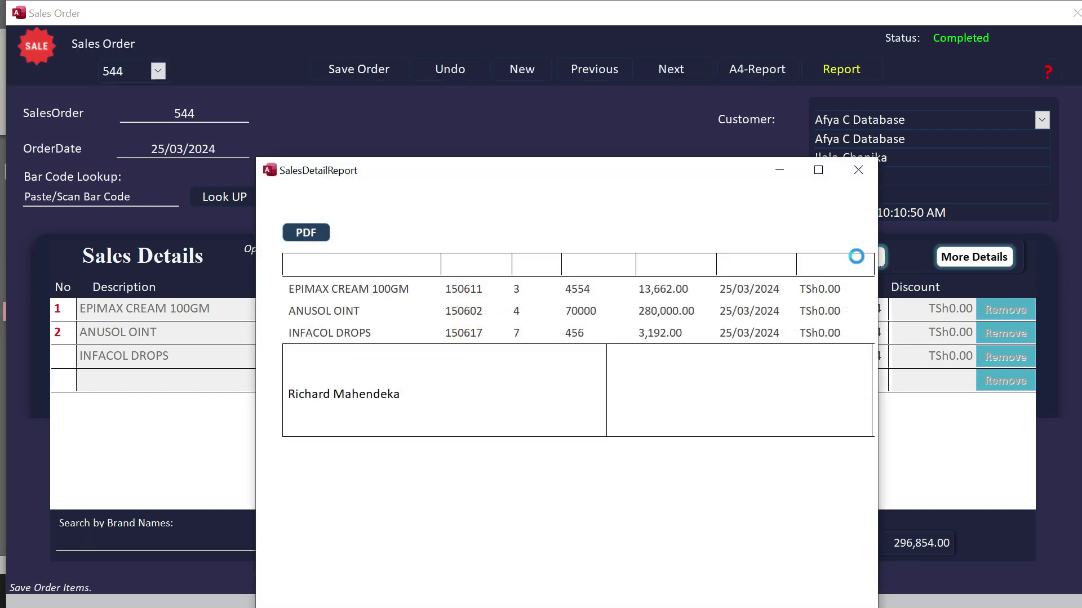
drag(606, 180, 548, 46)
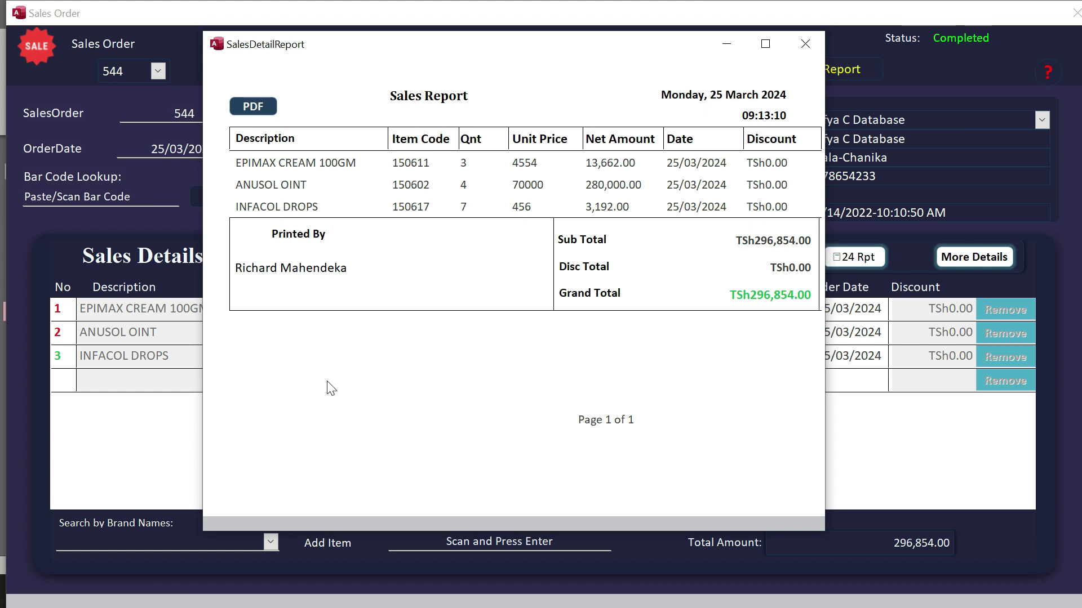
click(309, 168)
drag(742, 240, 812, 268)
drag(735, 295, 811, 294)
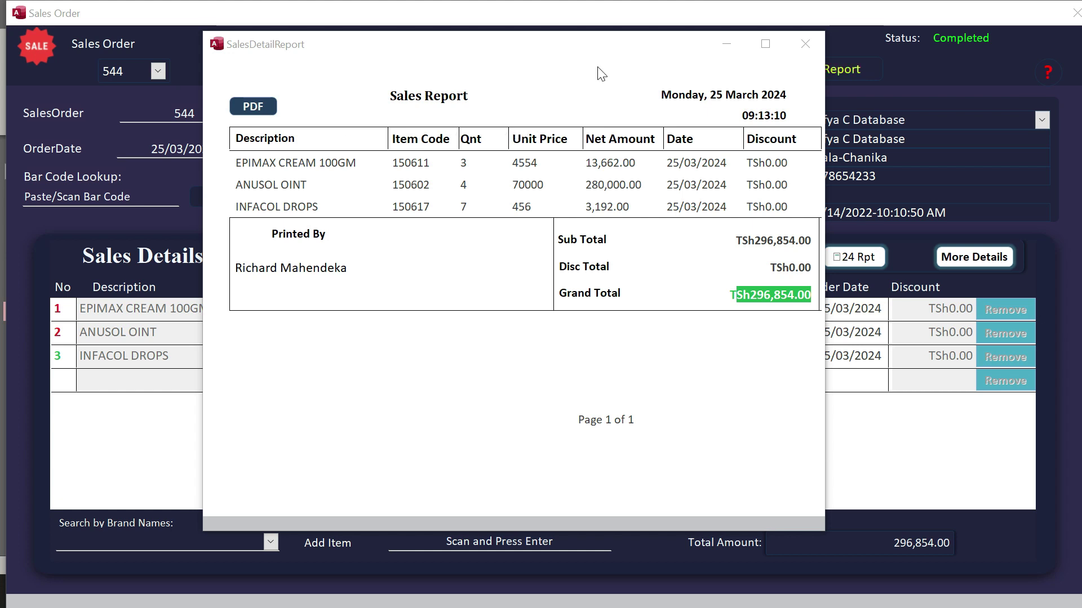
mouse_move(692, 51)
mouse_down()
mouse_move(685, 68)
mouse_move(683, 44)
mouse_up()
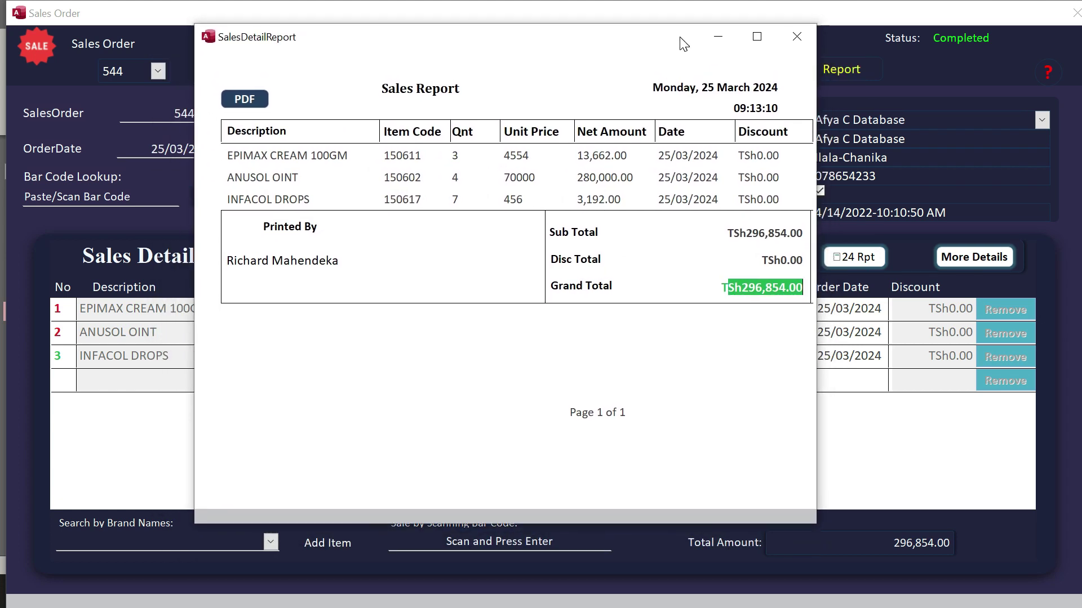
click(801, 37)
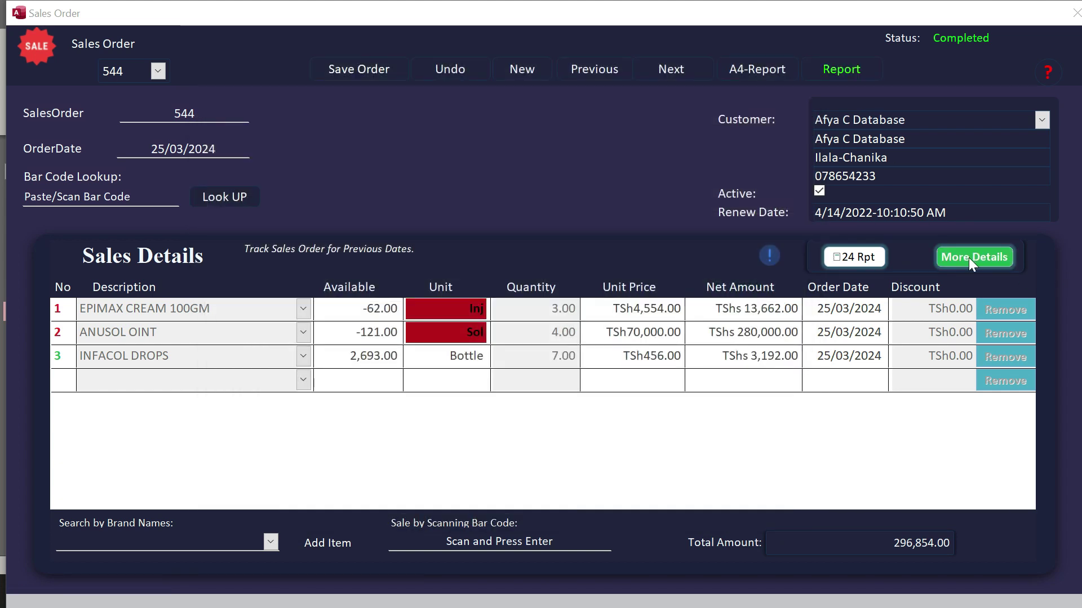
- Open the More Details sales history window and place the cursor in the From date field
click(972, 257)
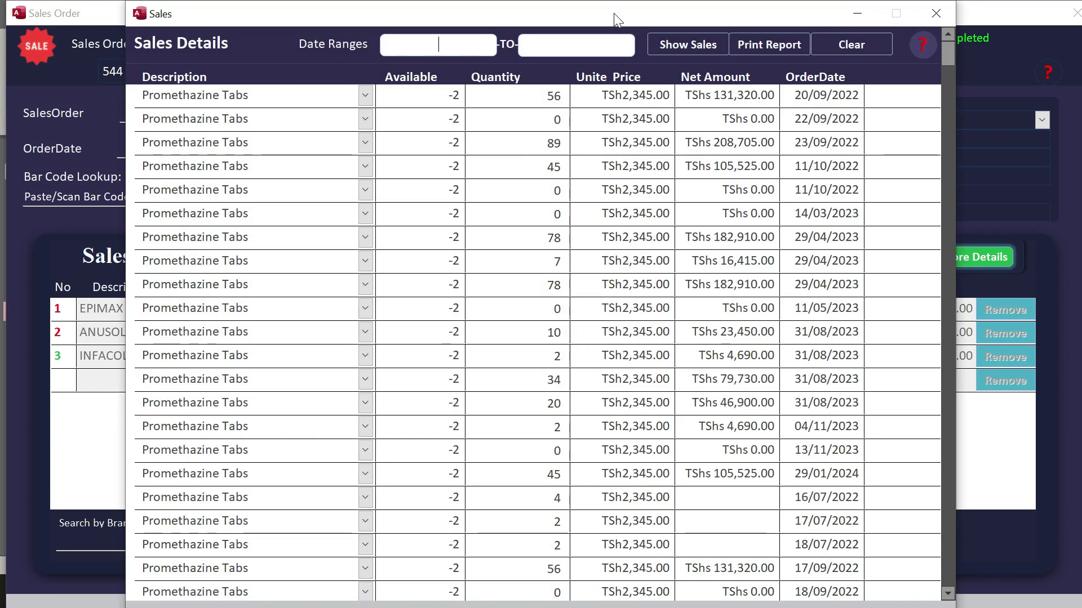
drag(614, 13, 629, 16)
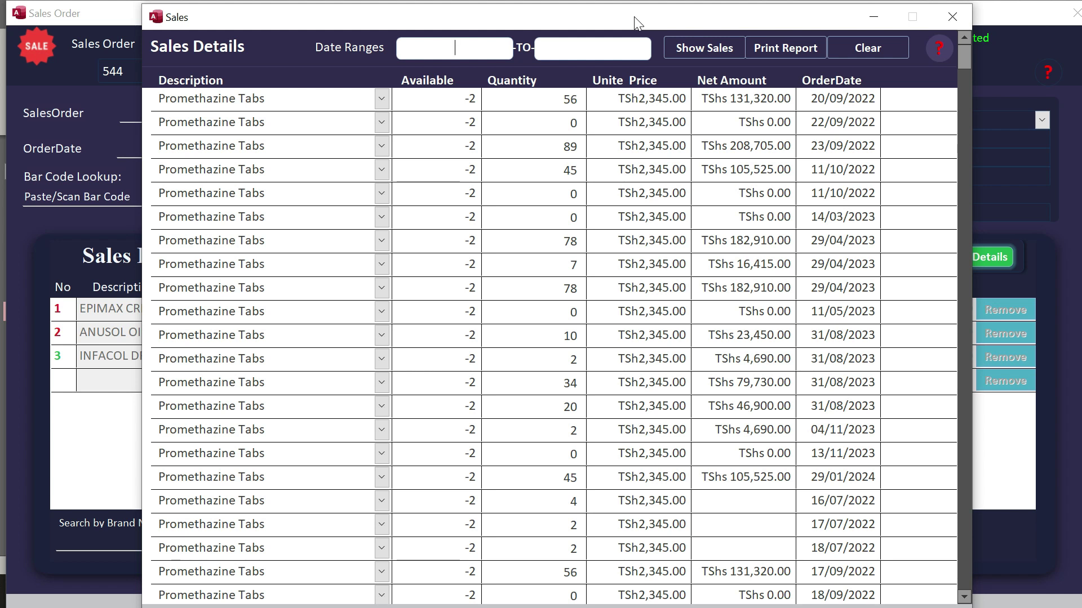
click(434, 47)
- Enter 25/03/2024 as both the From and To dates
text(03/2024)
key(Tab)
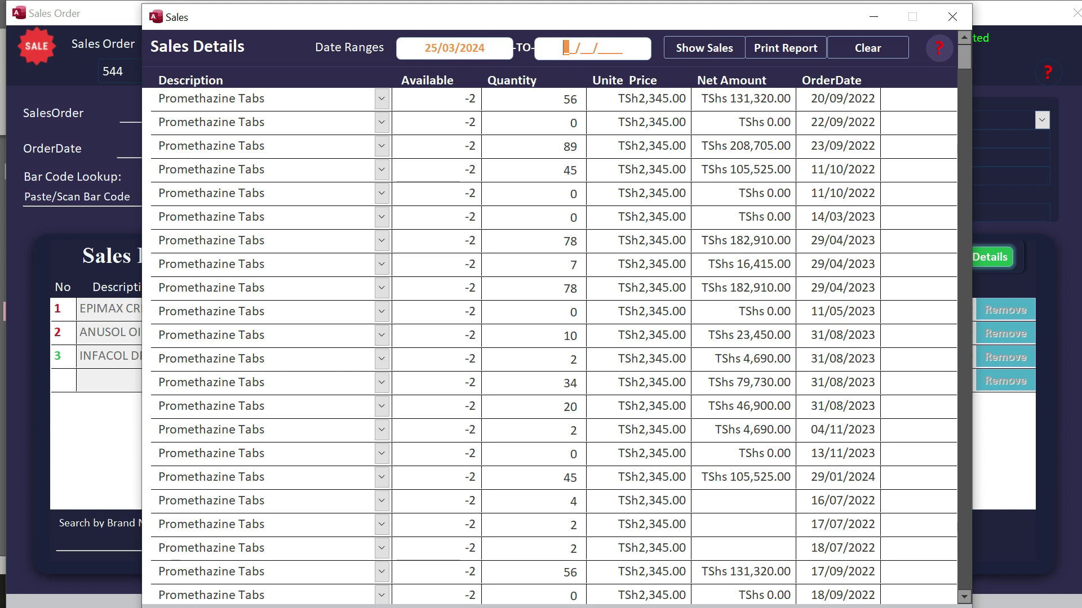
text(25/03/)
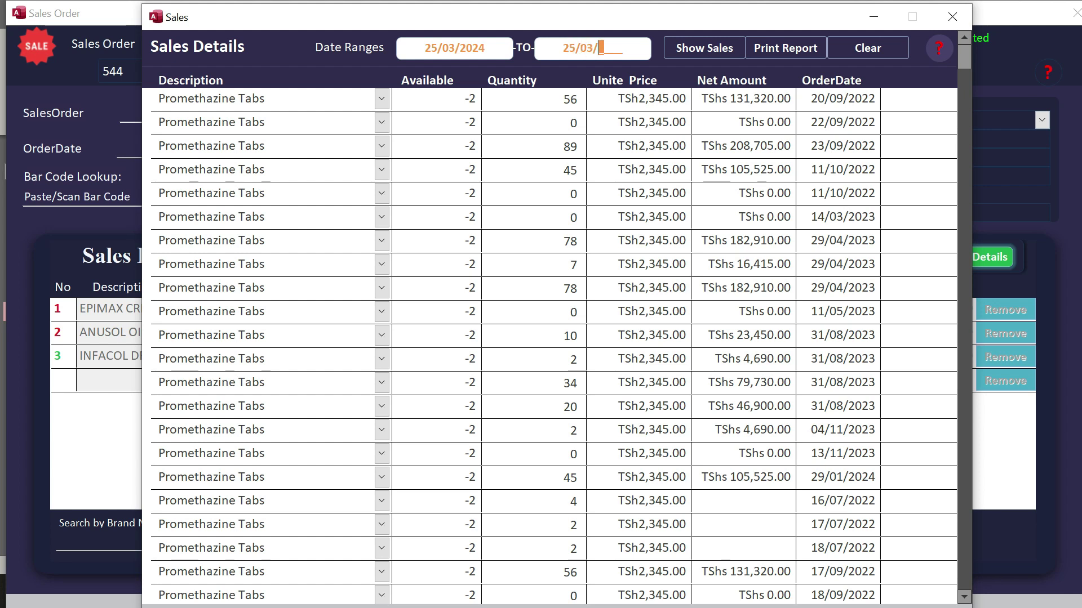
text(2024)
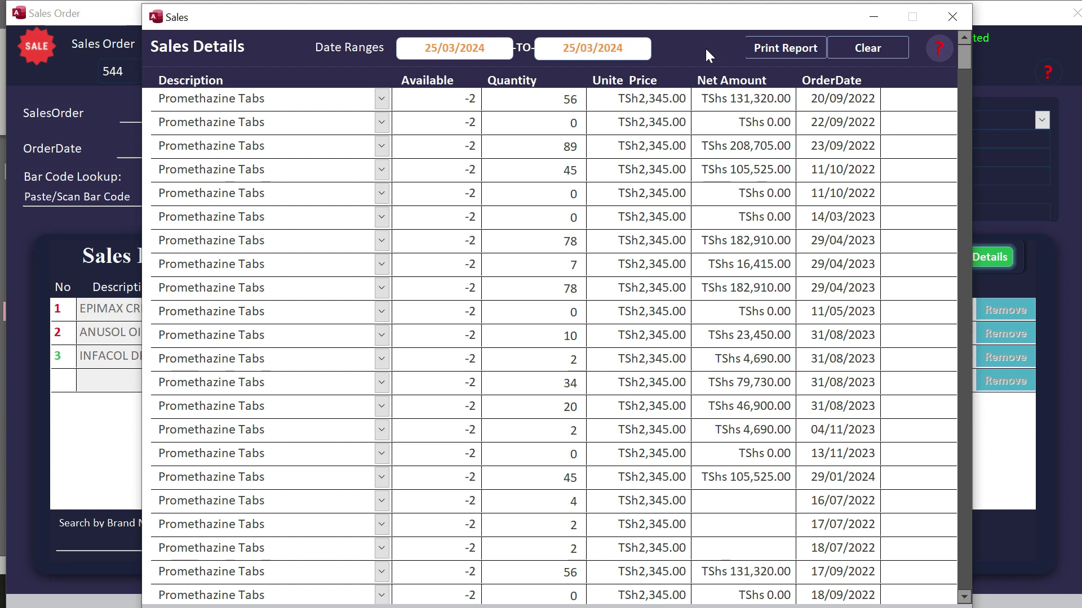
- Show the Daily Sales Report for that range, check its TSh296,854.00 total, then close it
click(705, 47)
drag(653, 163, 459, 60)
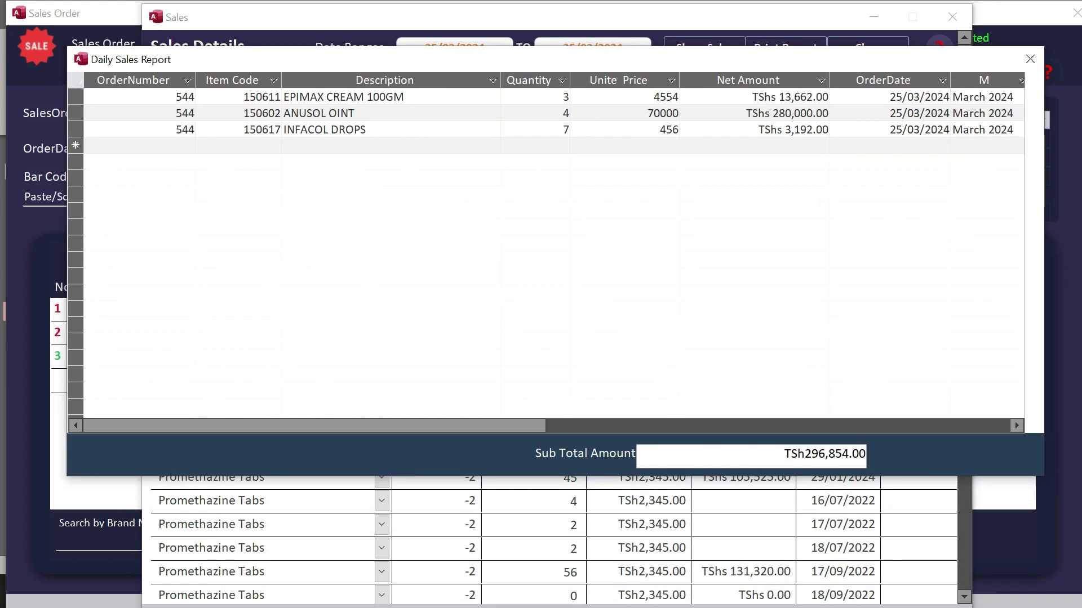
click(845, 453)
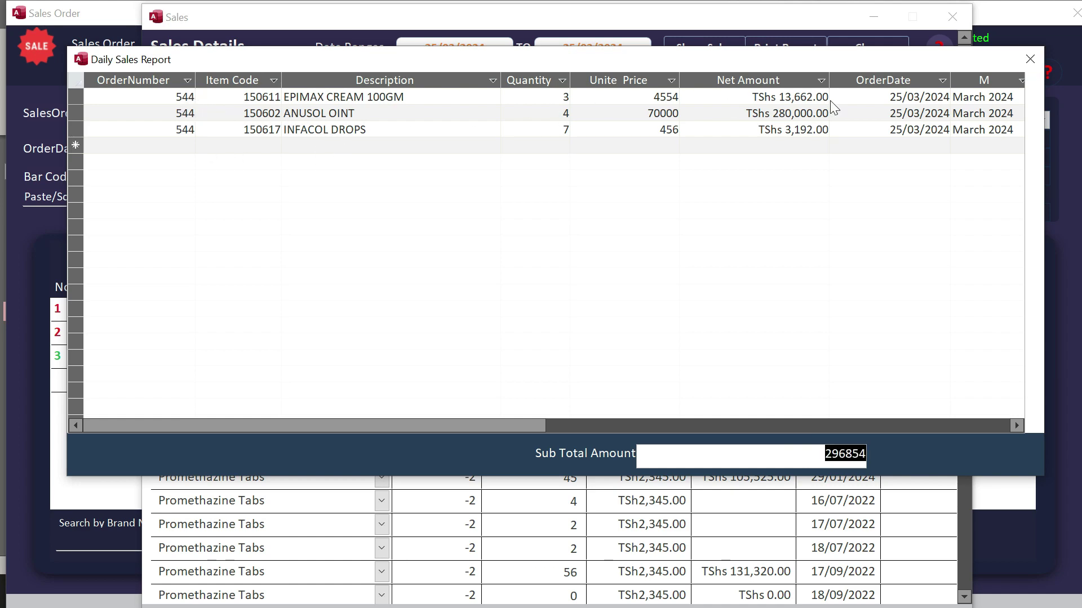
click(1029, 58)
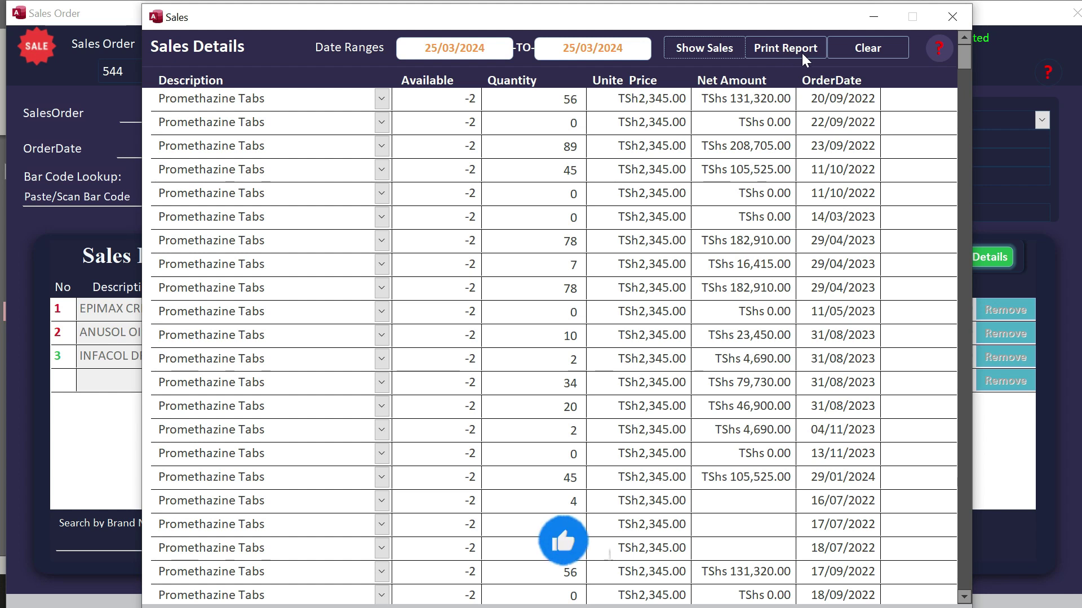
- Preview the 25/03/2024 Sales Ledger totalling 296,854.00, then close it
click(785, 49)
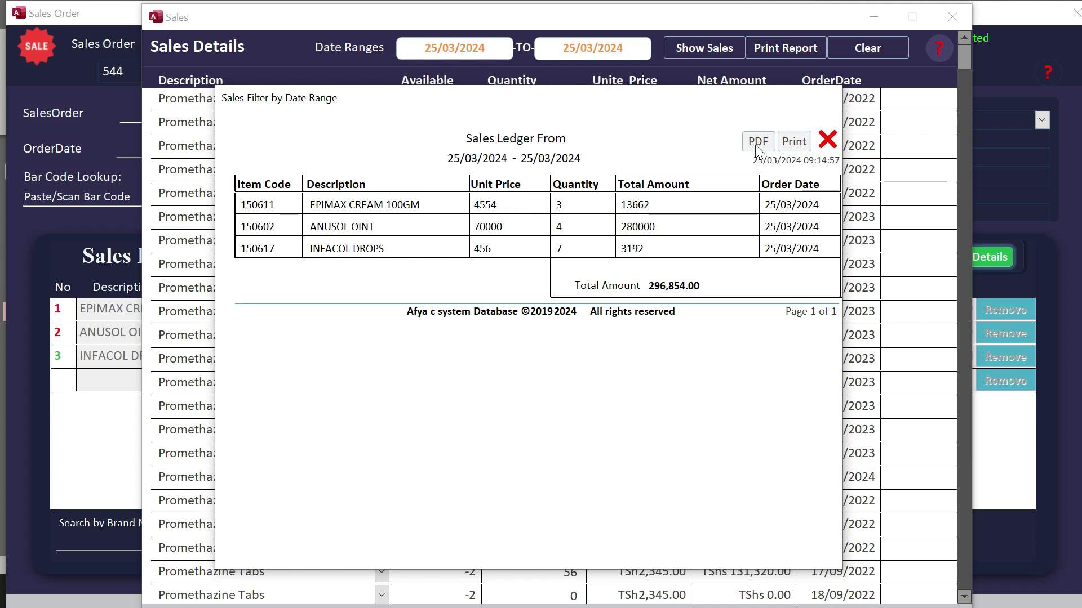
click(826, 141)
- Close the Sales Order form and the main Afya window
click(1007, 183)
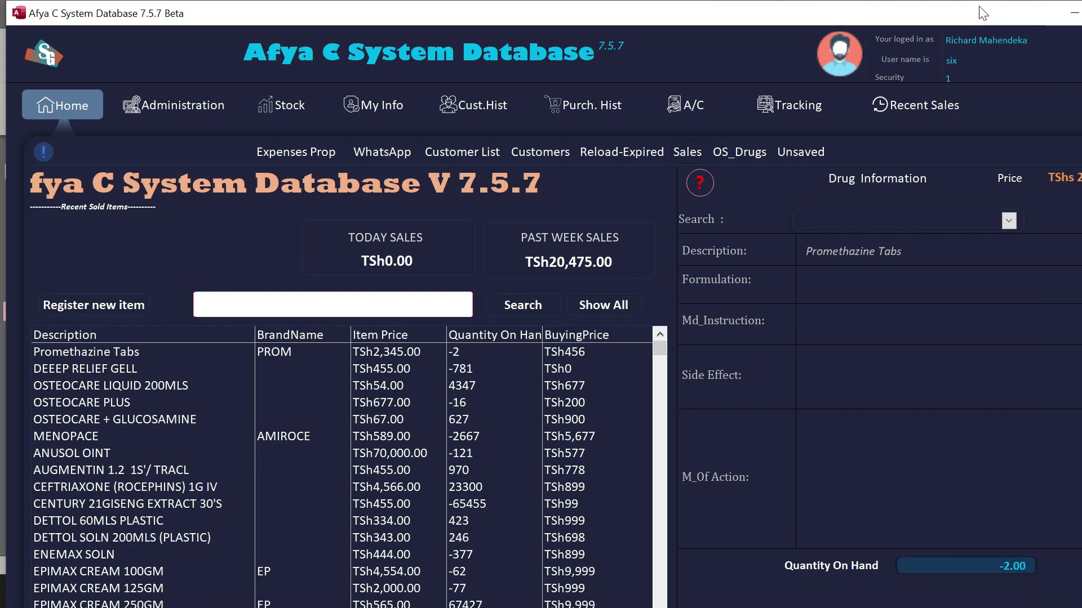
right_click(978, 9)
click(993, 33)
scroll(76, 325, down, 12)
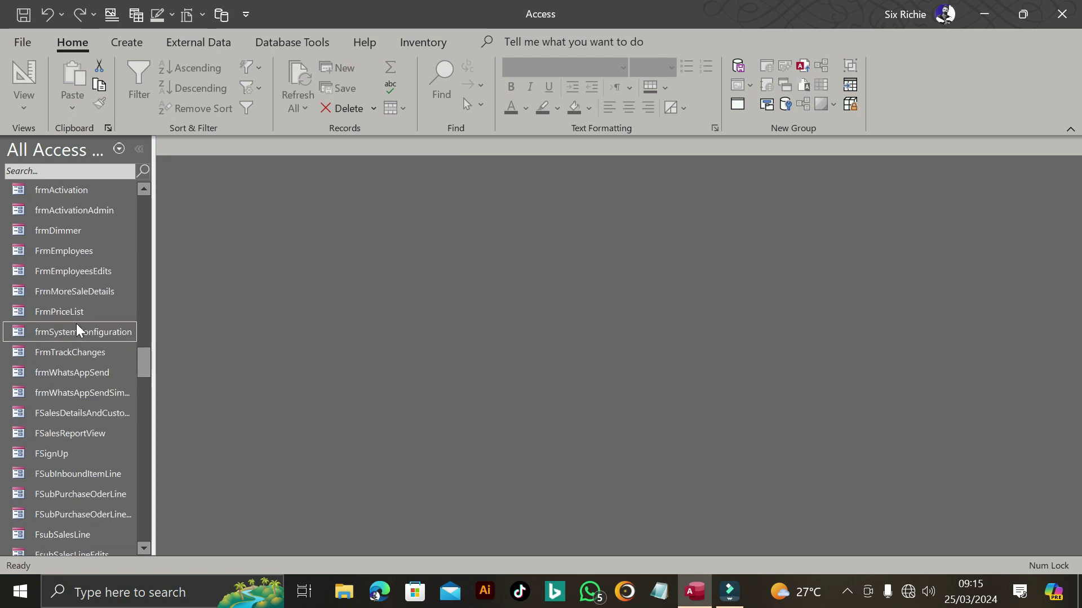
scroll(76, 329, down, 8)
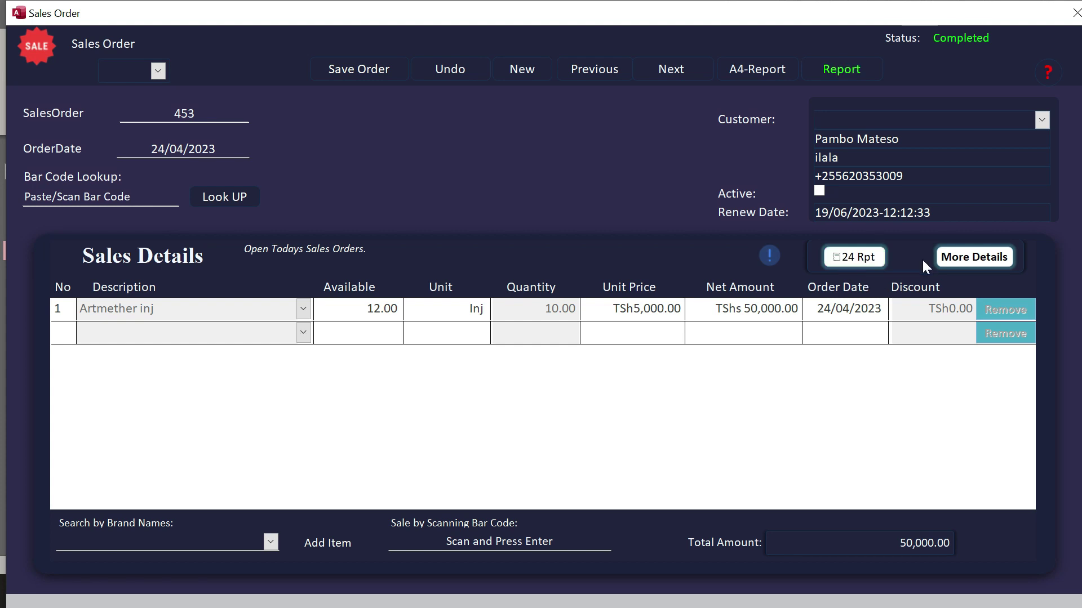
- Switch the Sales Order form to Design View and select the 24 Rpt button, Command47, to show its events
right_click(822, 10)
click(851, 122)
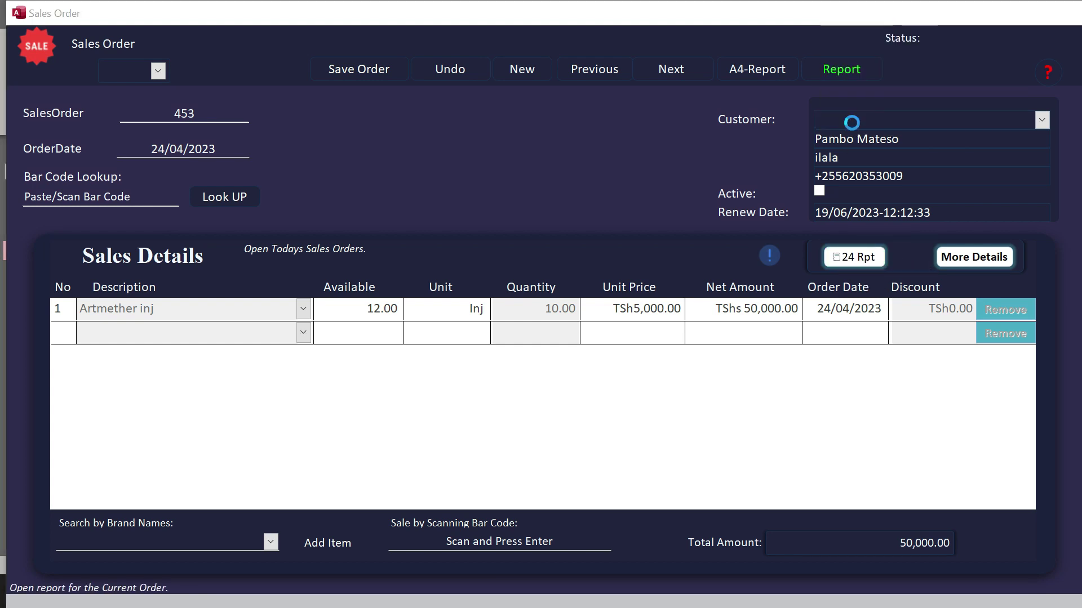
drag(607, 546, 744, 547)
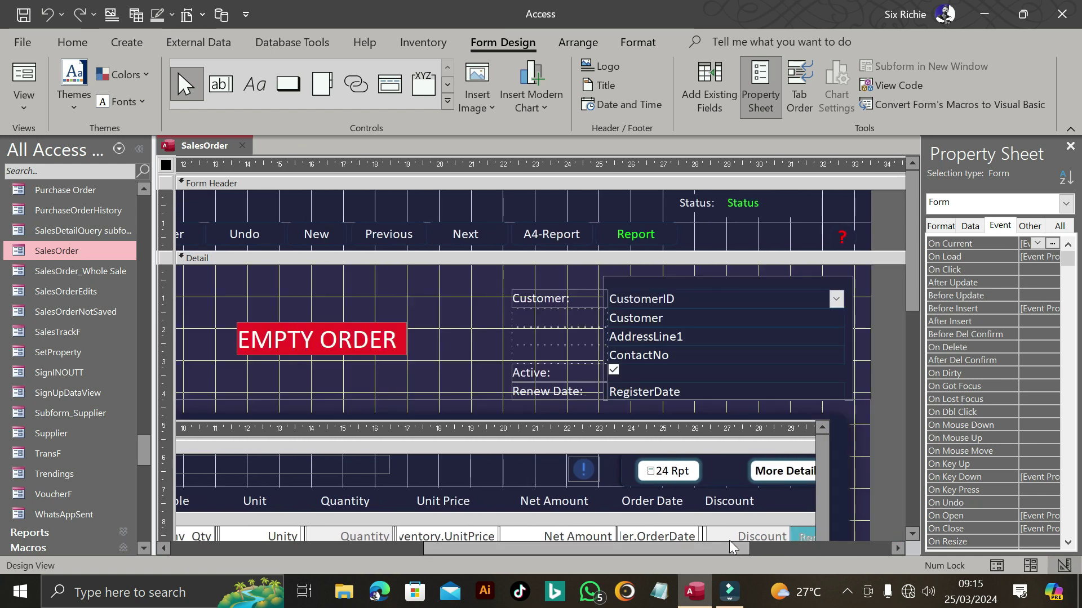
click(668, 476)
click(668, 473)
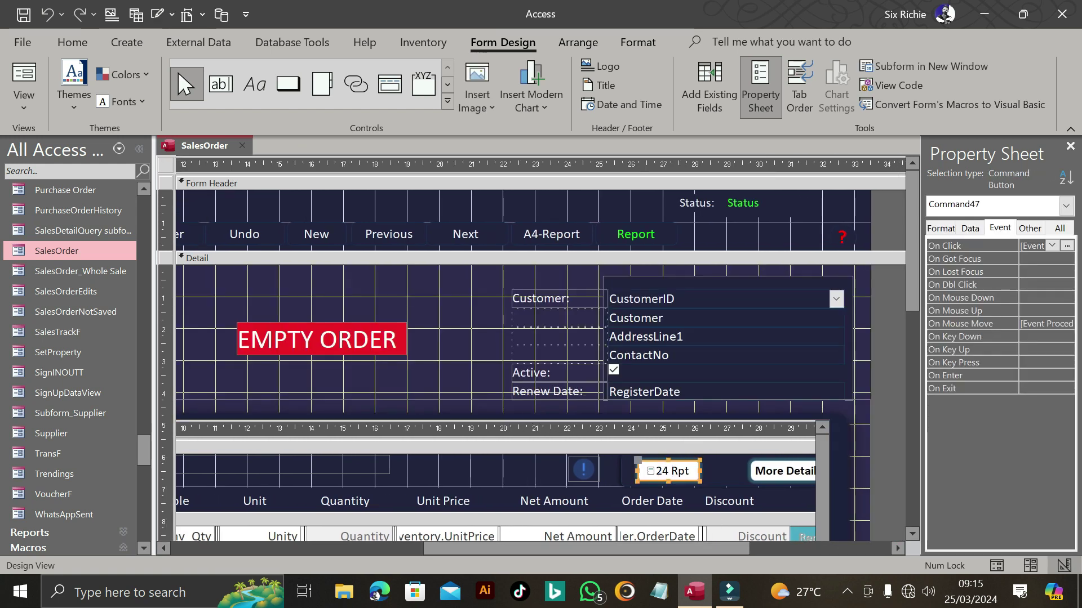
click(1067, 246)
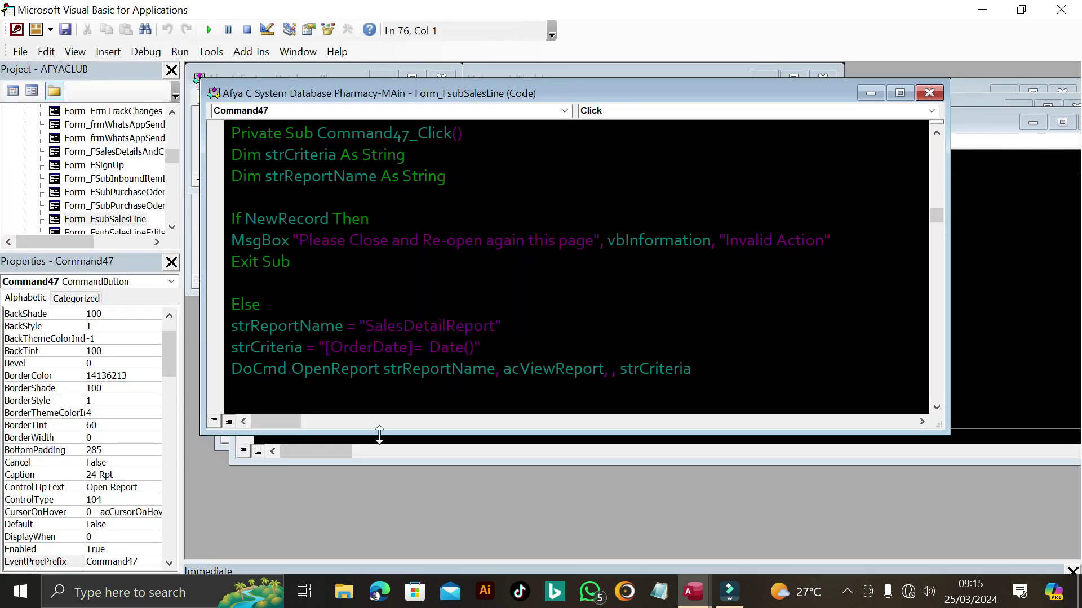
drag(380, 435, 380, 554)
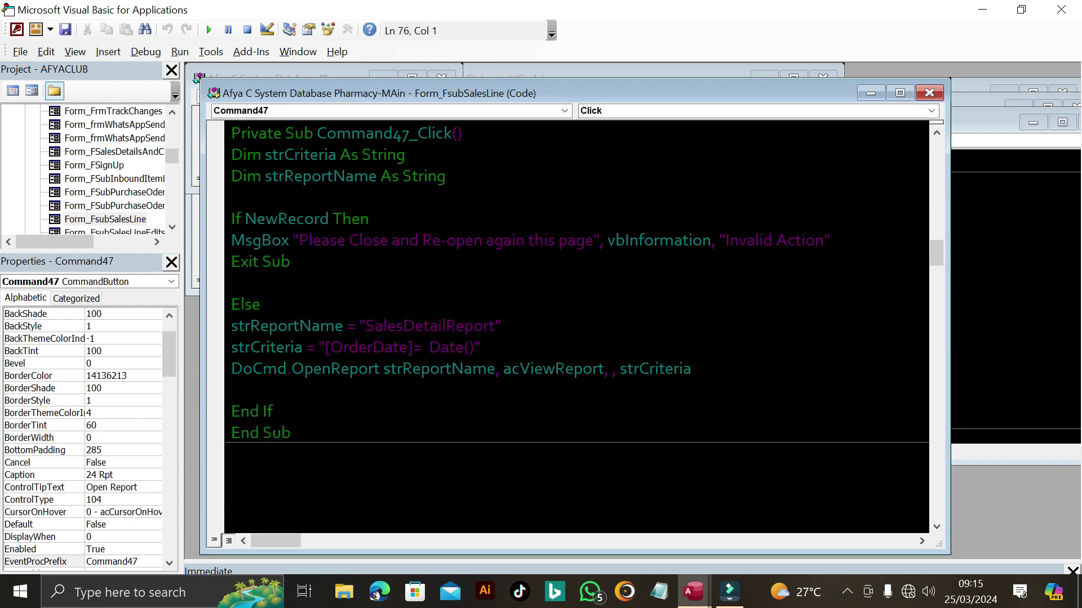
click(299, 240)
drag(231, 154, 481, 347)
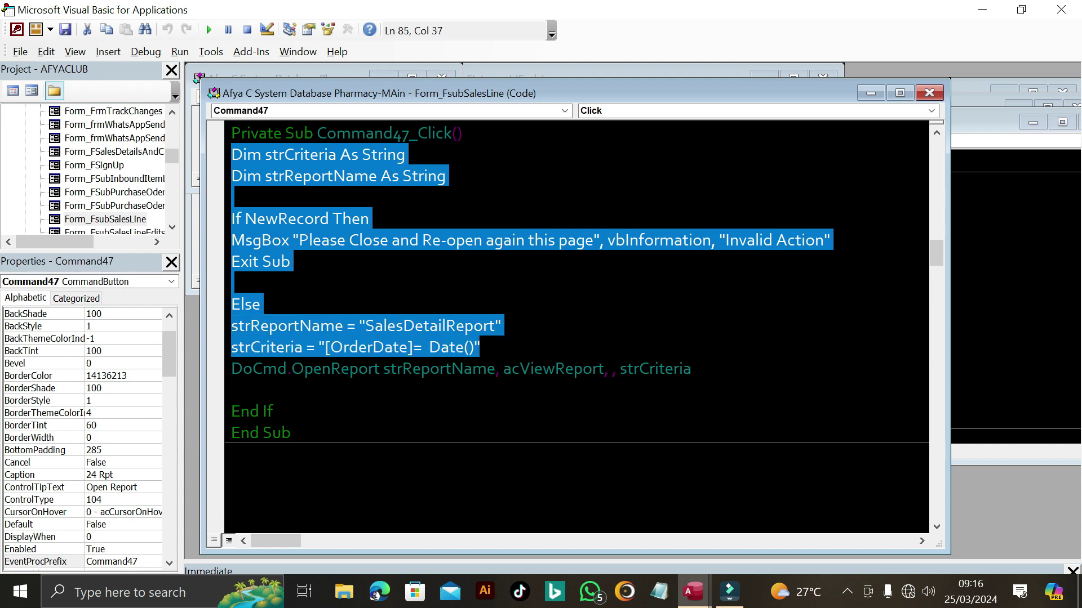
click(404, 326)
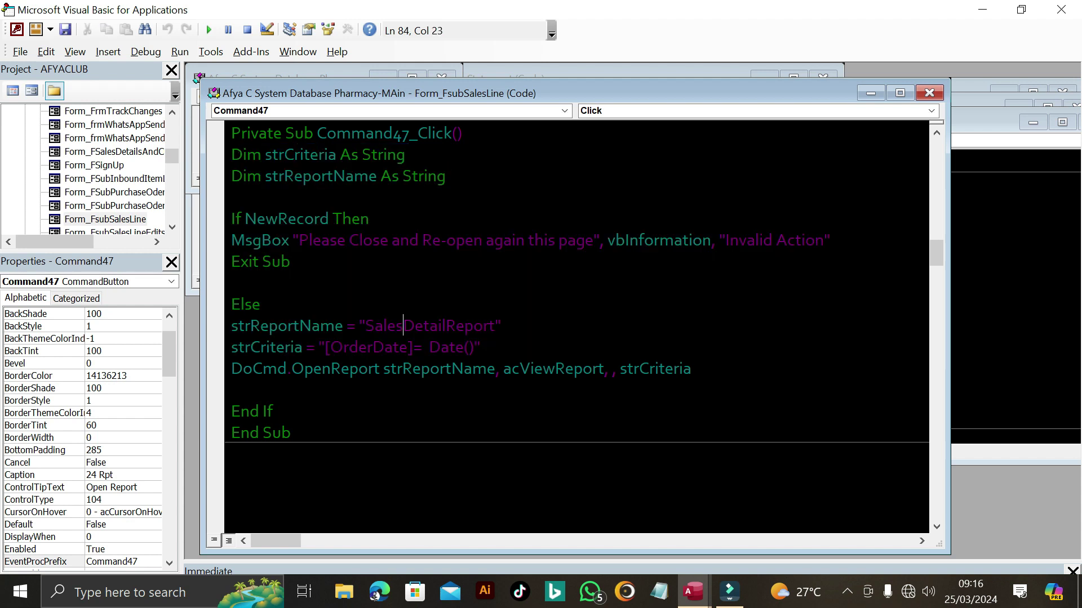
drag(365, 325, 494, 325)
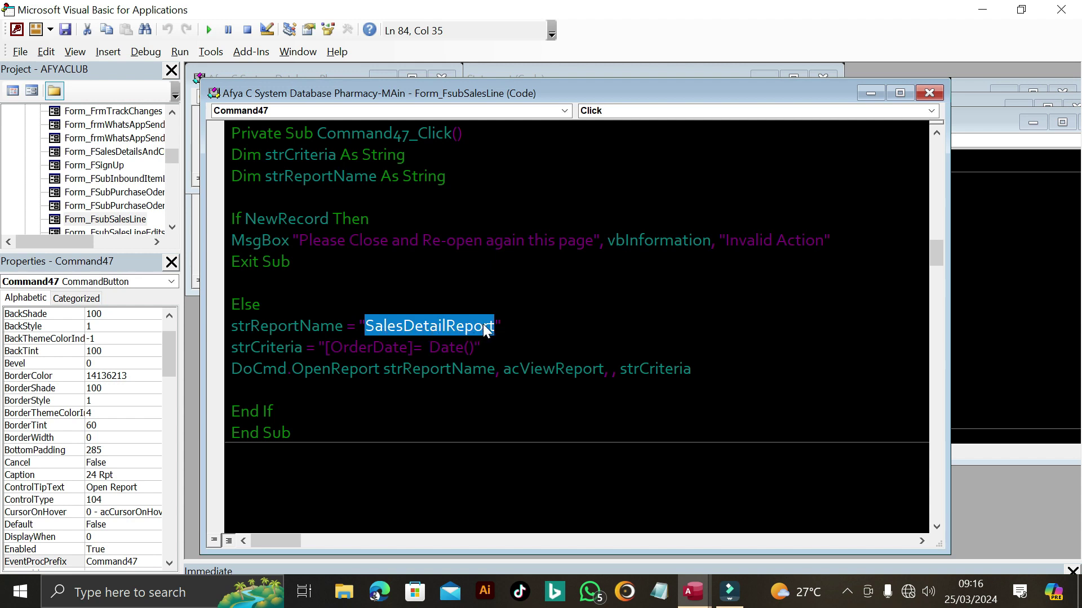
drag(324, 347, 479, 347)
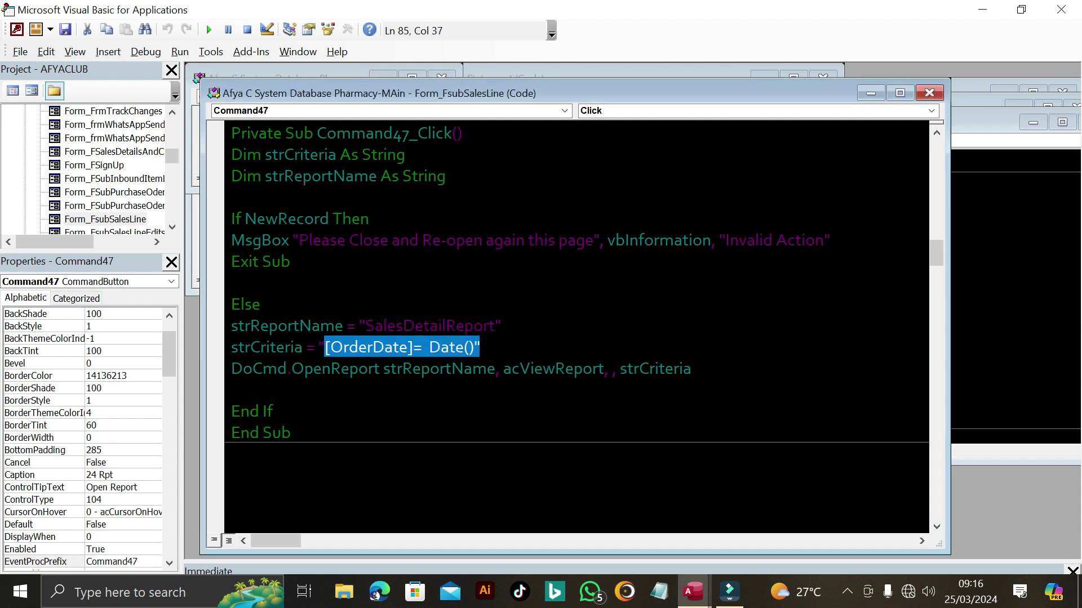
key(shift+Left)
click(423, 325)
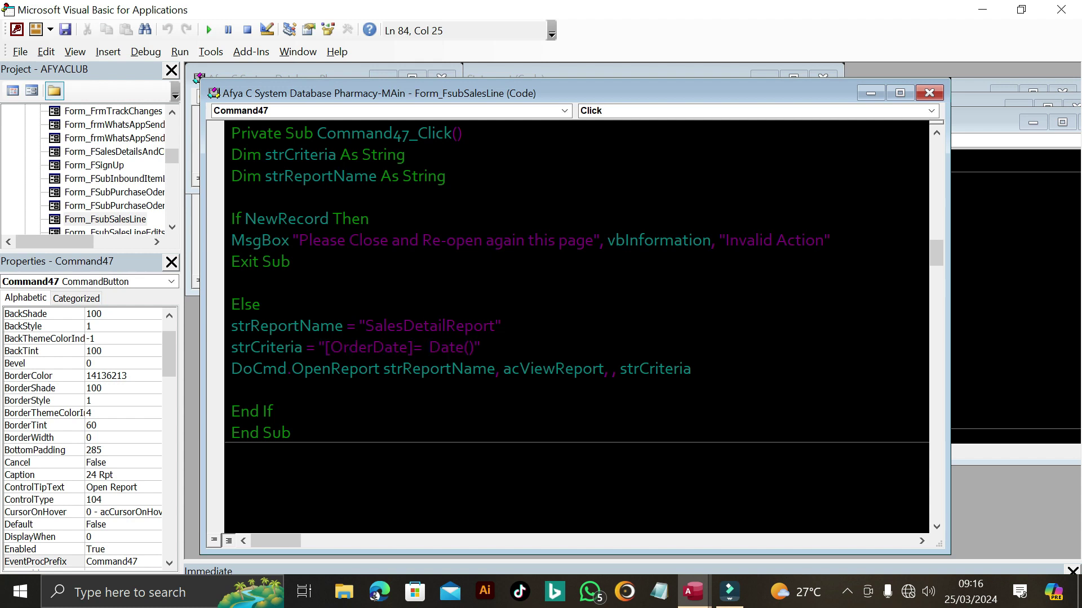
drag(231, 326, 480, 347)
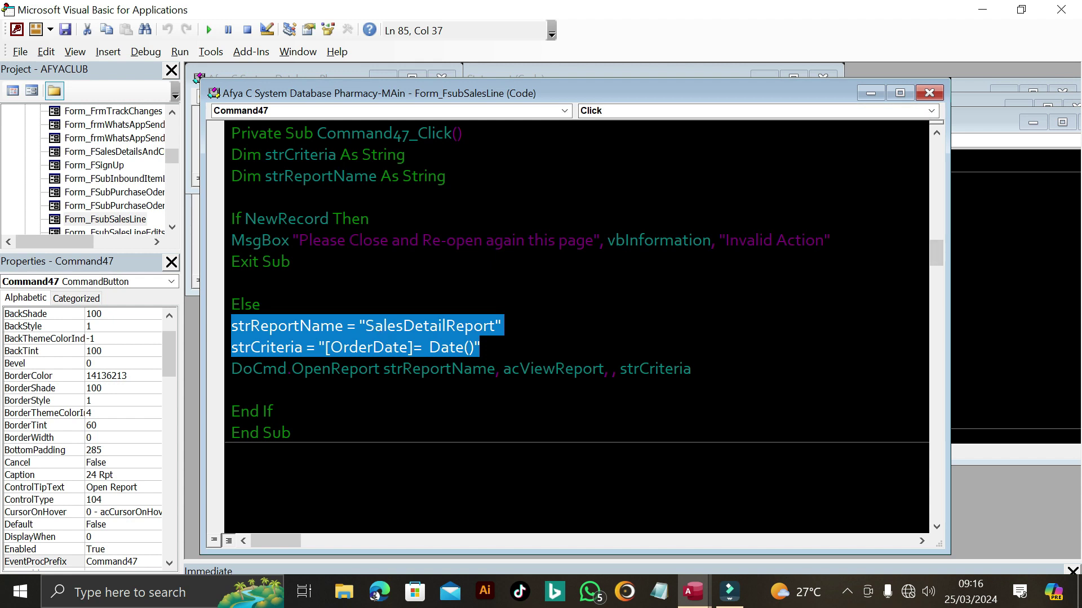
click(365, 326)
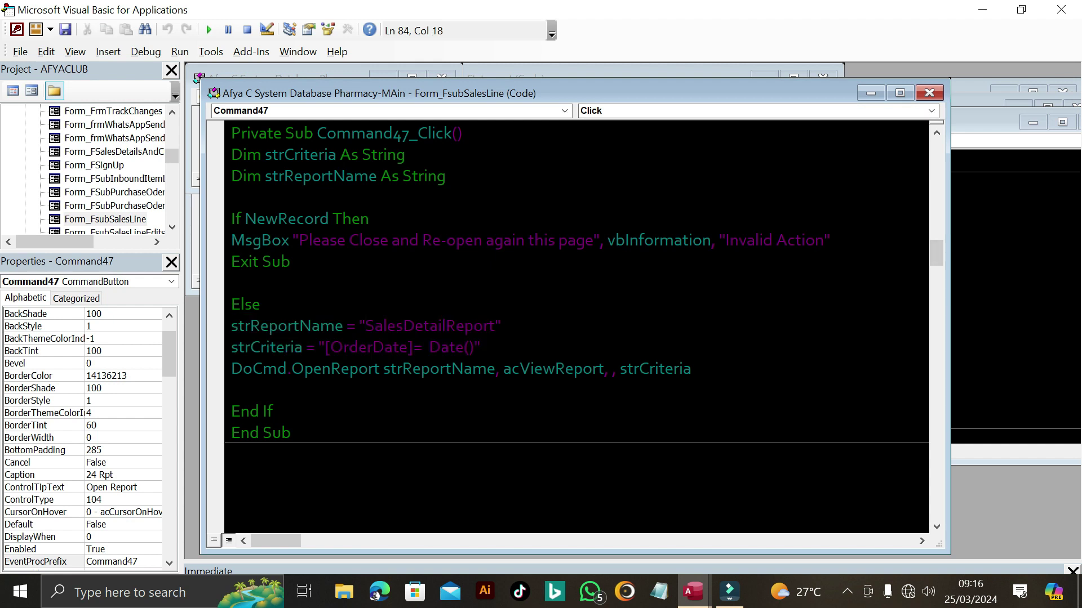
drag(231, 154, 479, 347)
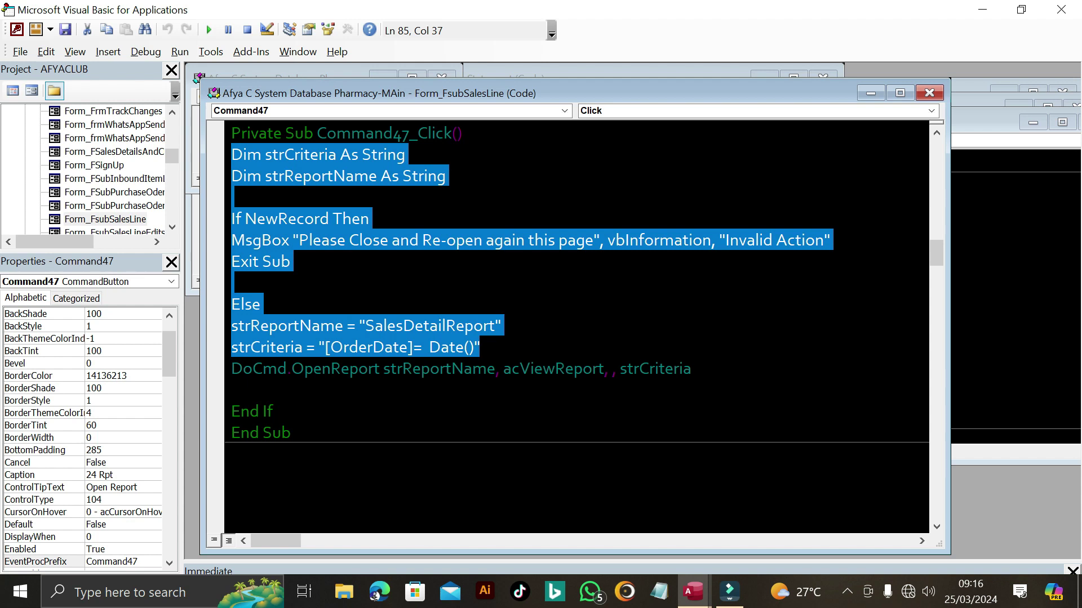
click(456, 325)
drag(365, 325, 494, 326)
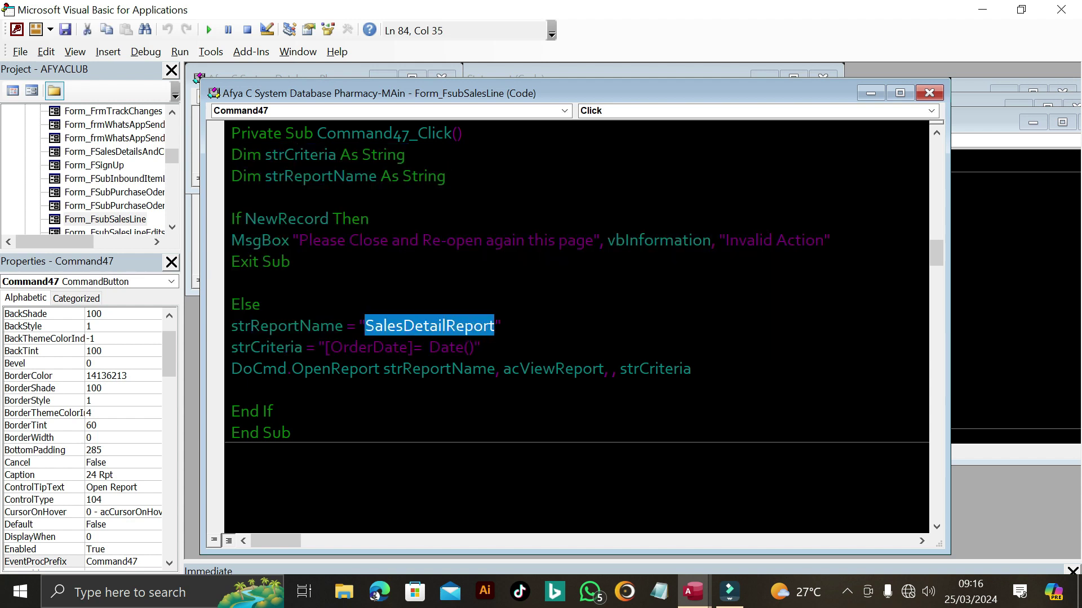
- Close the VBA code editor and return to the form
click(1062, 13)
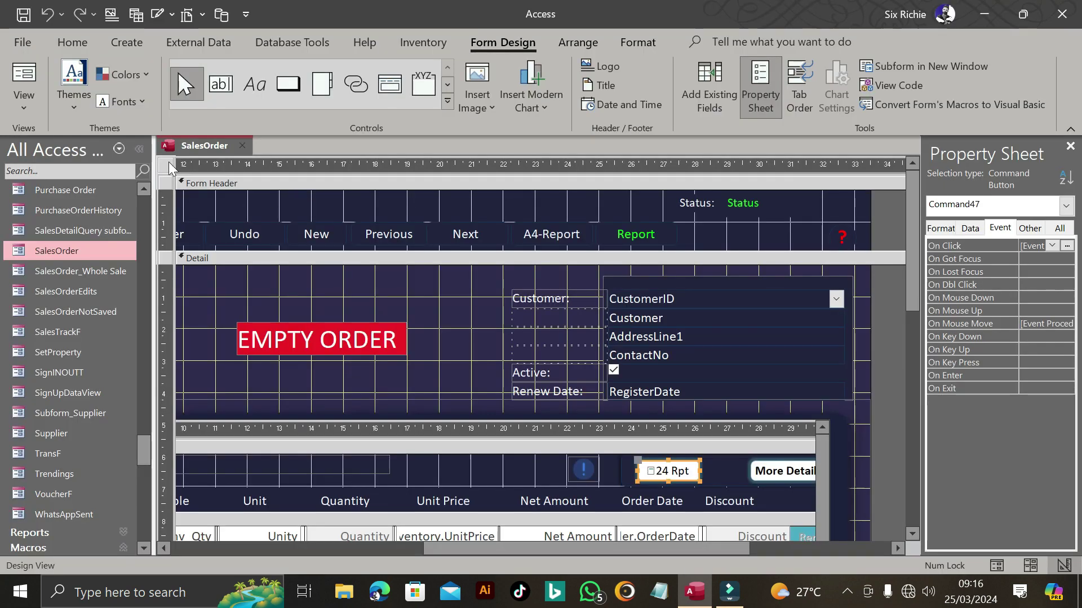
scroll(102, 366, down, 5)
scroll(101, 366, down, 6)
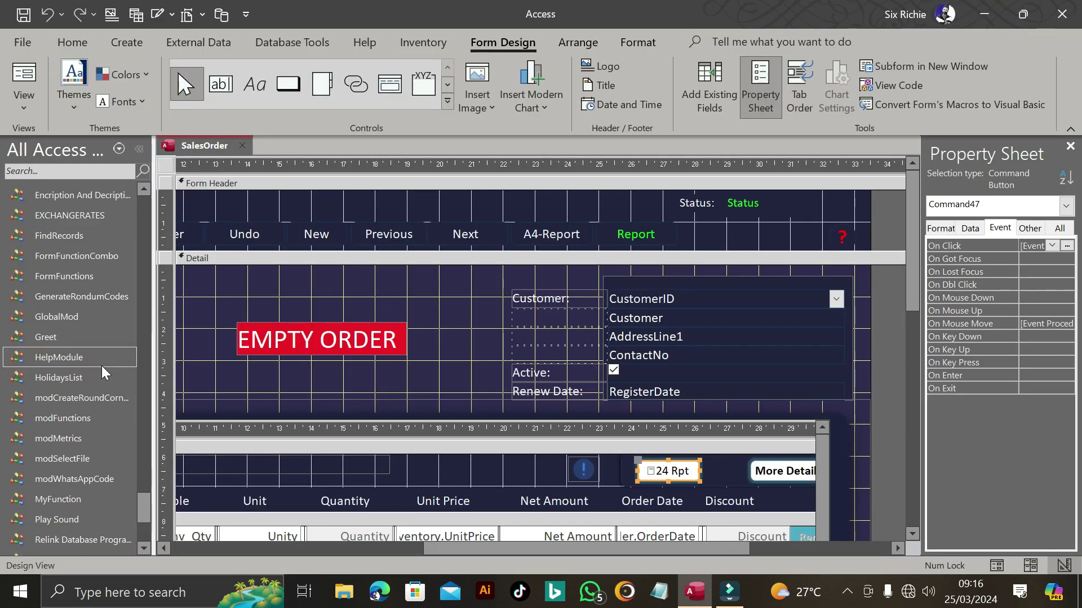
scroll(100, 366, up, 8)
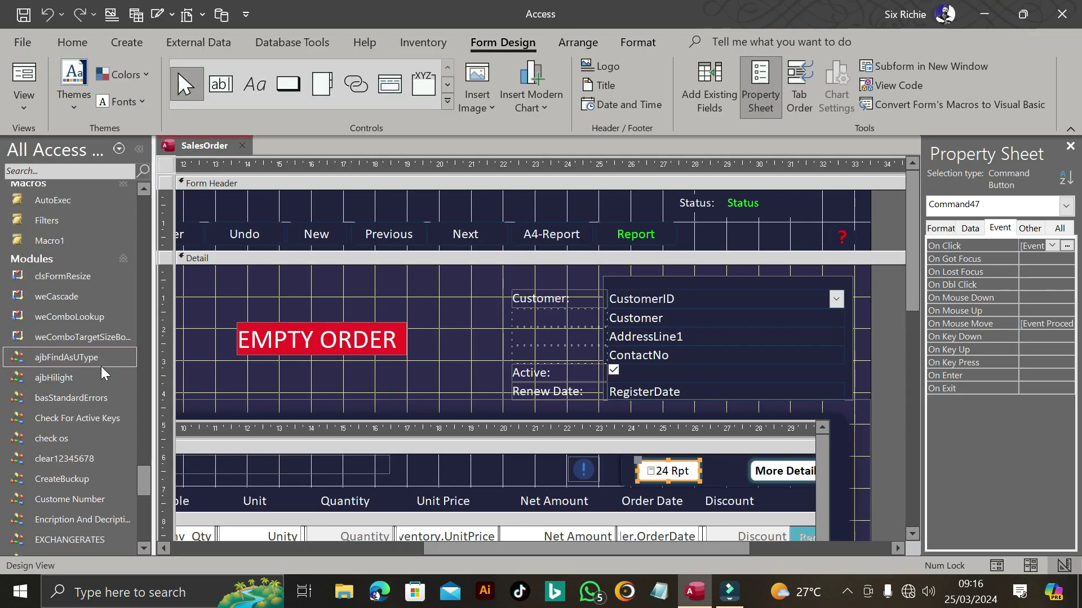
scroll(101, 366, up, 2)
scroll(100, 366, down, 7)
scroll(100, 364, up, 6)
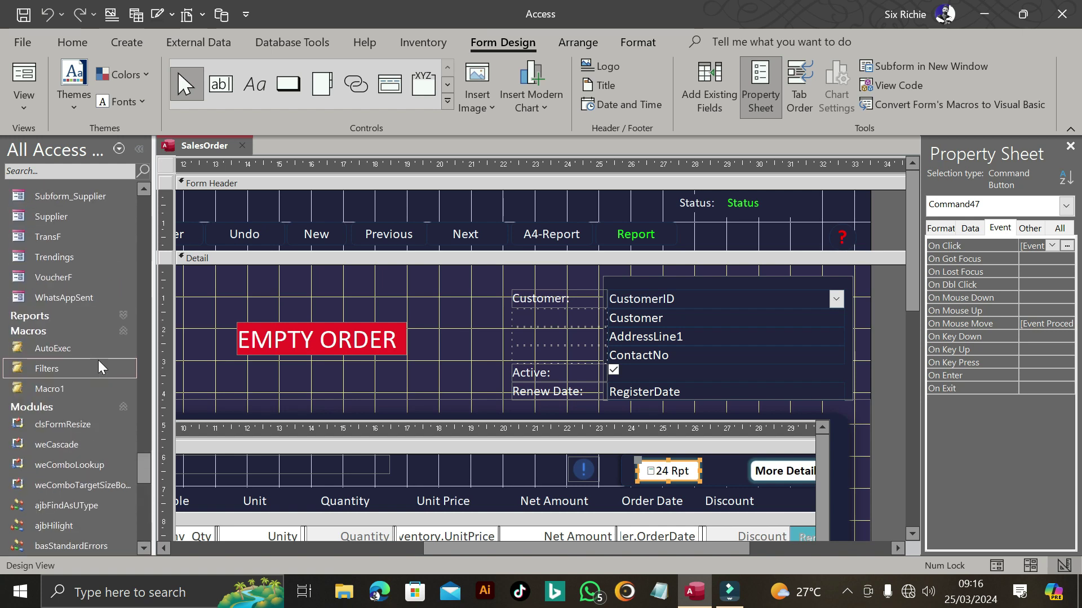
- Open SalesDetailReport from the Reports group in Design View
click(83, 318)
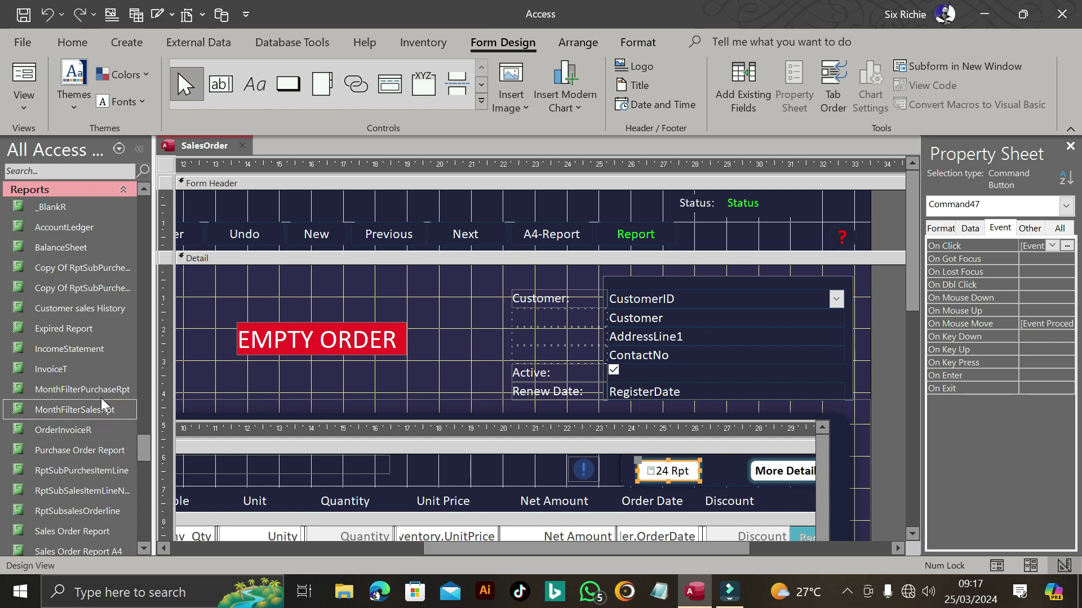
scroll(97, 445, down, 2)
click(79, 489)
right_click(85, 489)
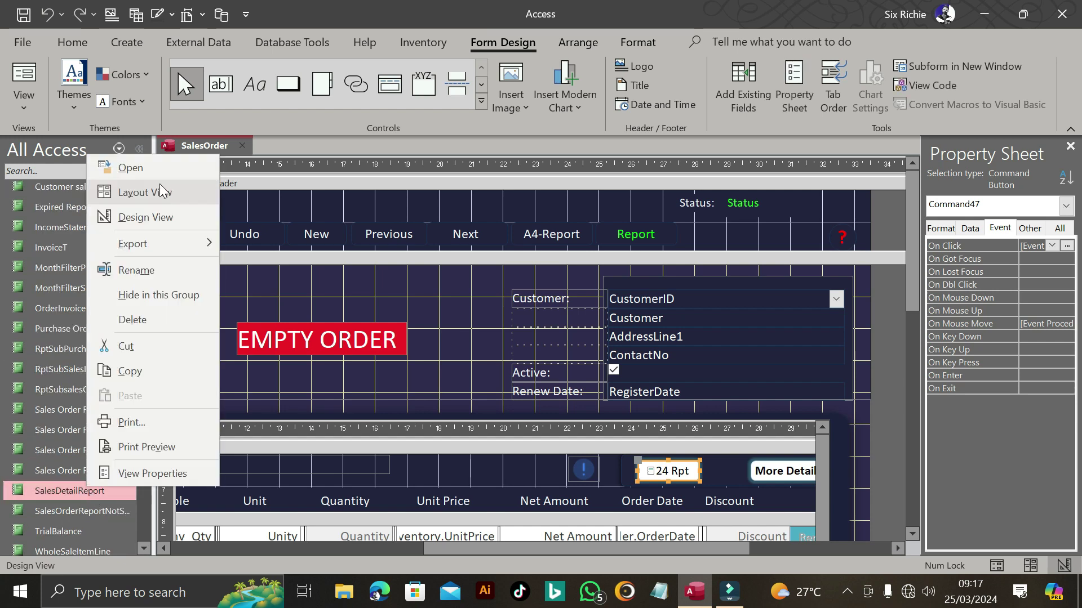
click(160, 217)
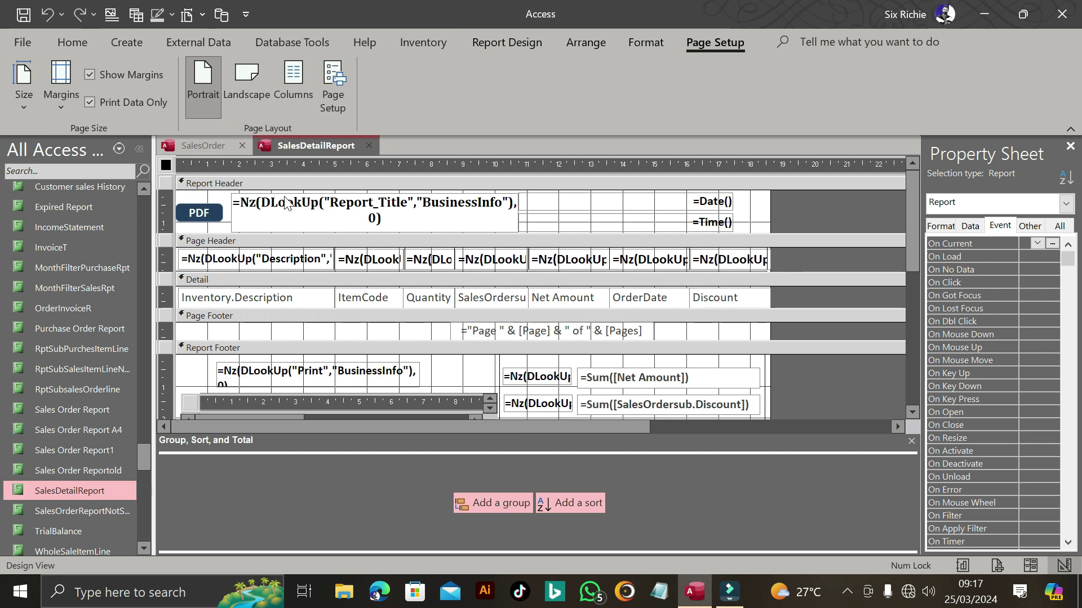
click(271, 214)
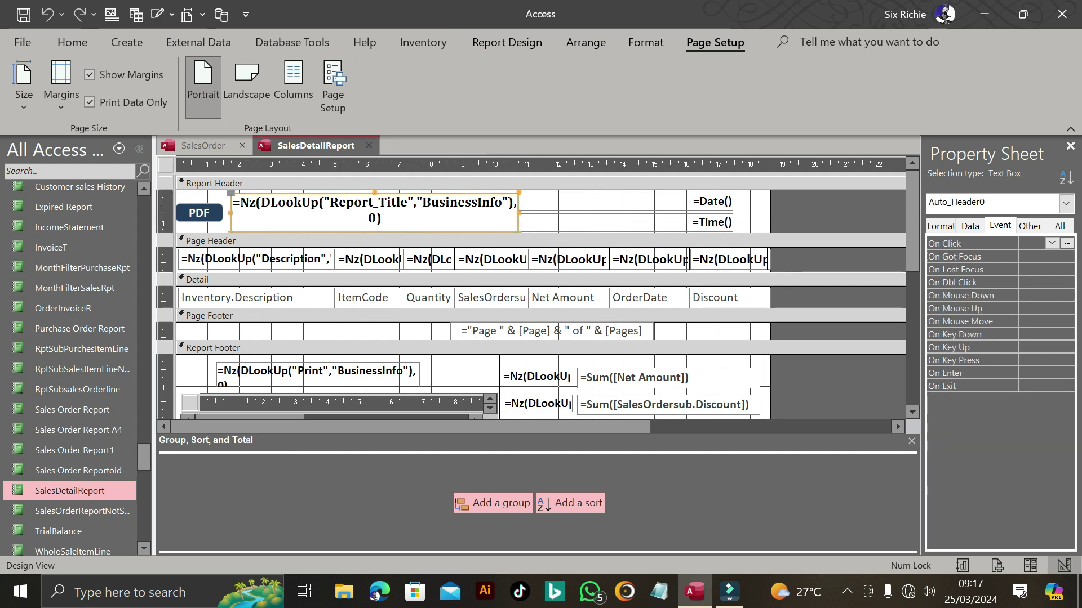
click(251, 259)
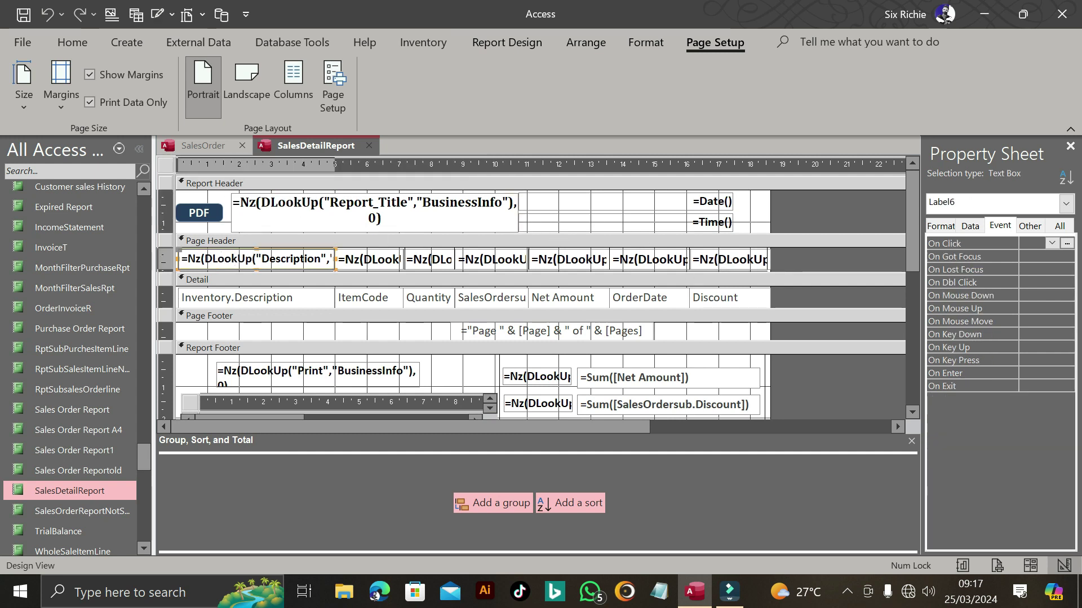
click(393, 264)
key(Tab)
key(Tab)
key(Tab)
key(Tab)
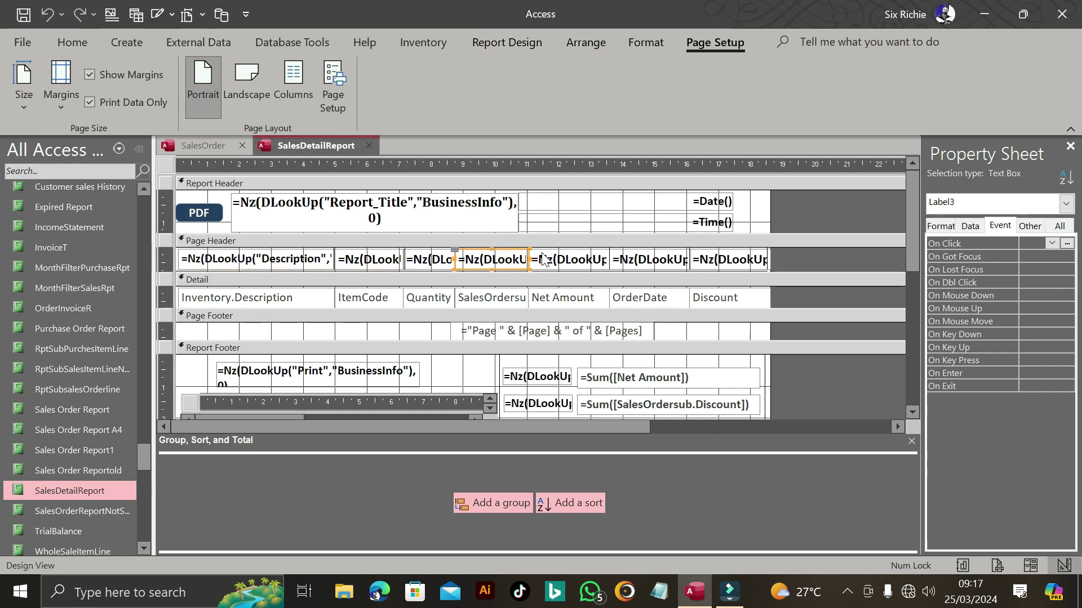
click(727, 262)
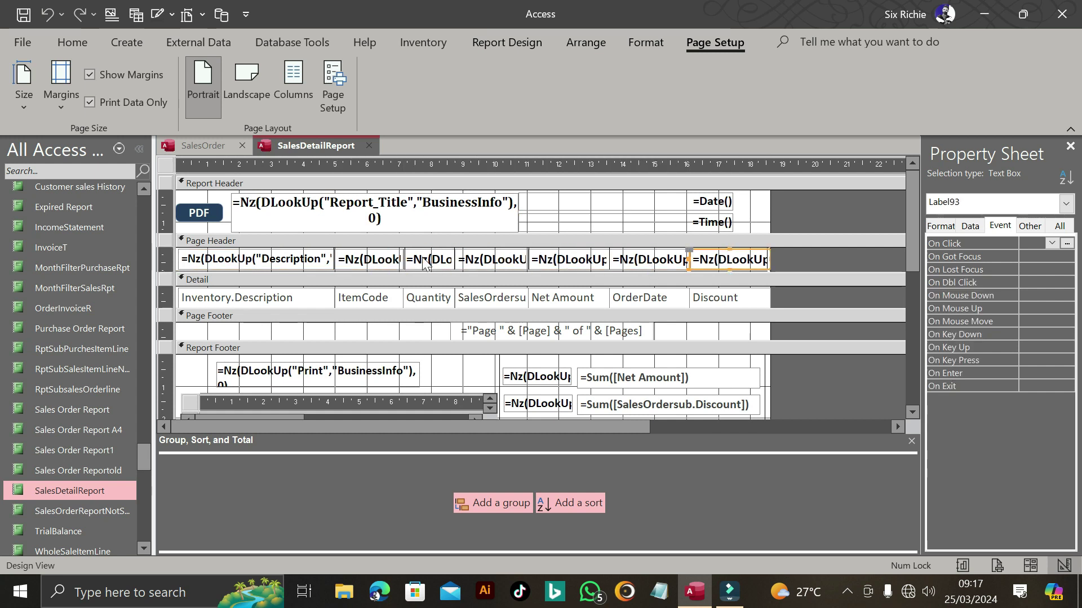
click(255, 260)
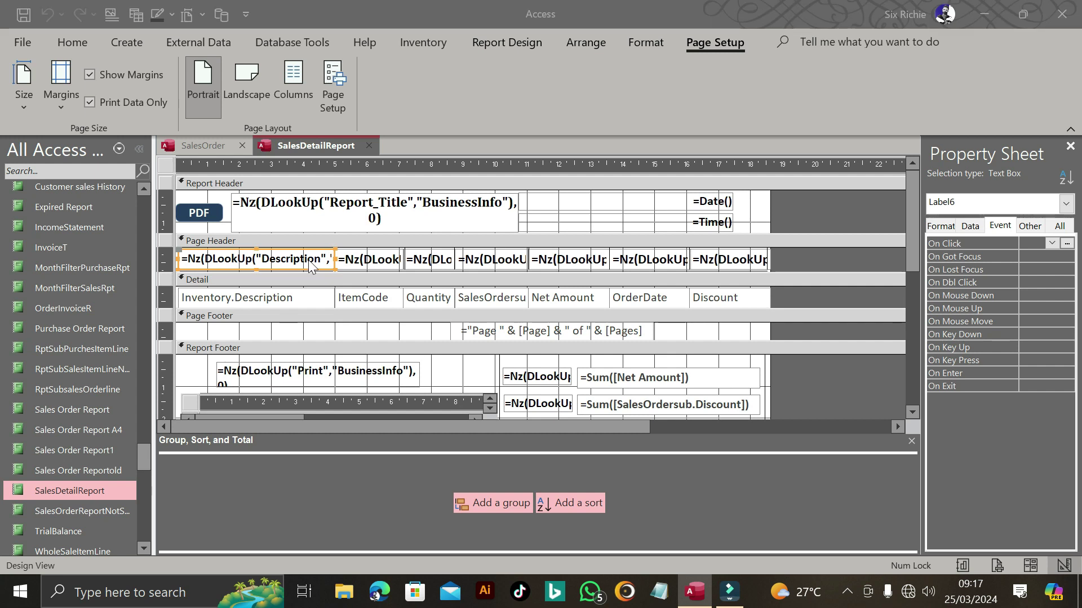
click(253, 206)
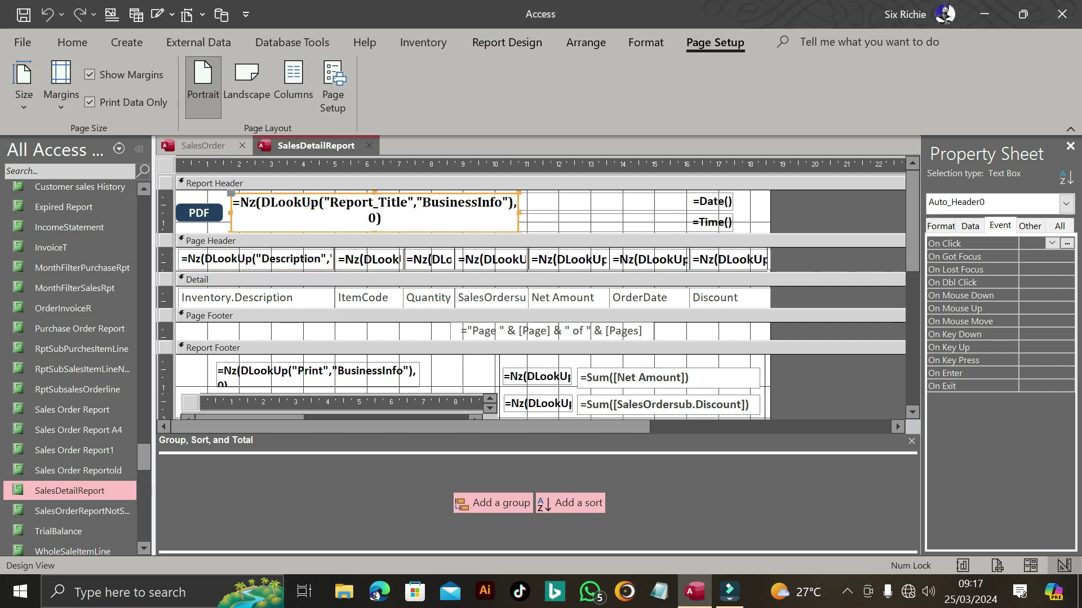
click(253, 207)
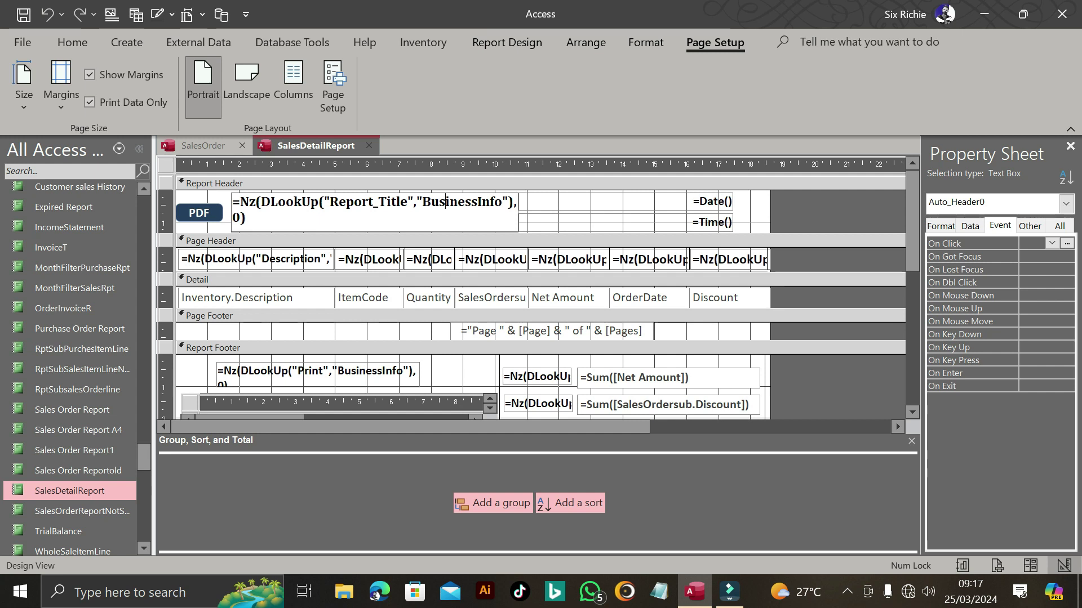
drag(408, 202, 330, 203)
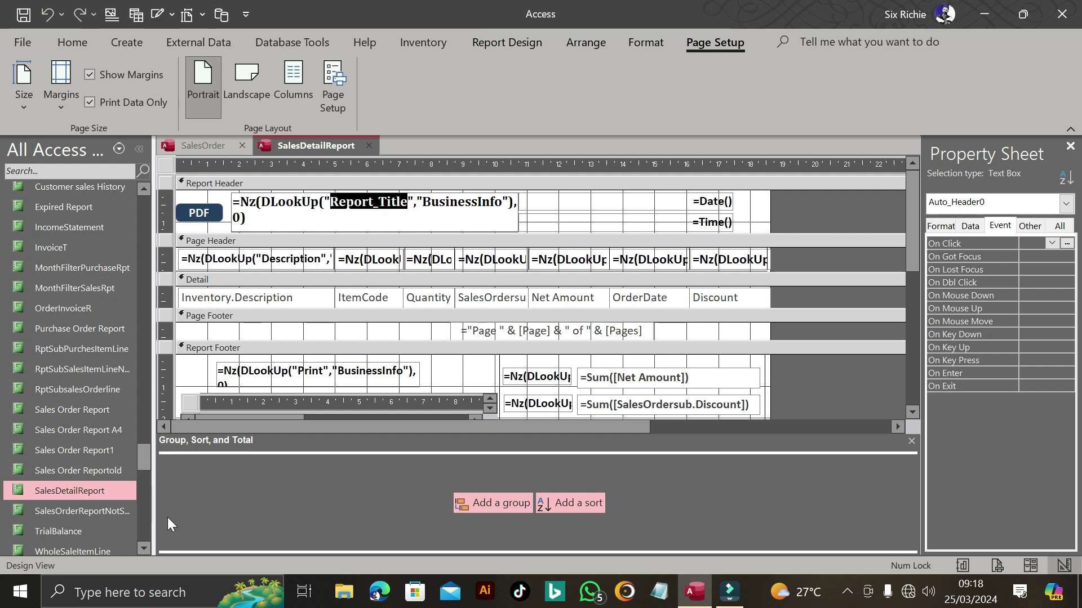
drag(146, 459, 142, 348)
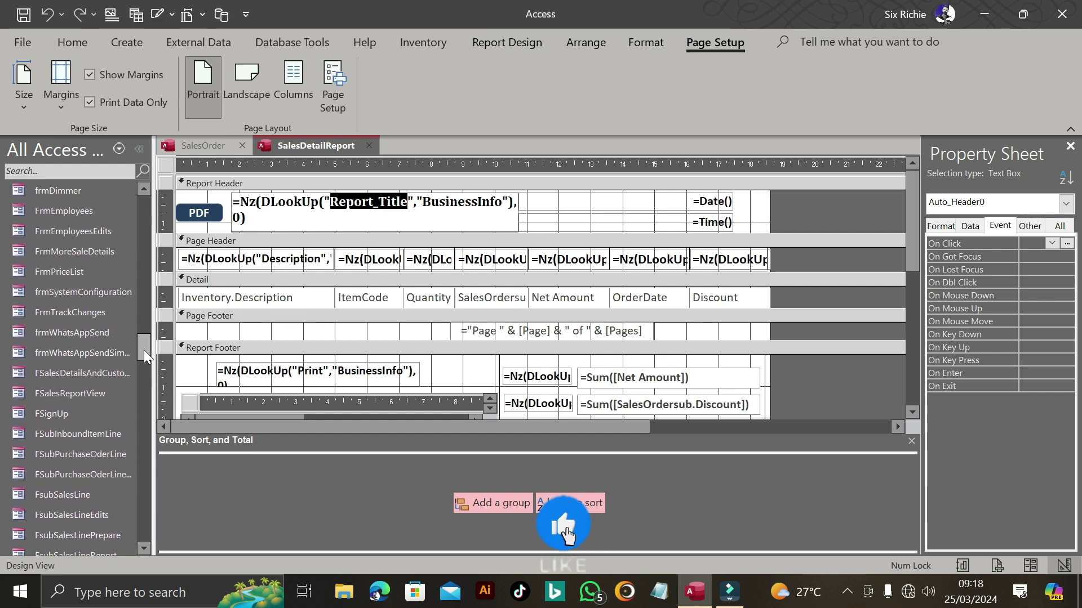
click(411, 202)
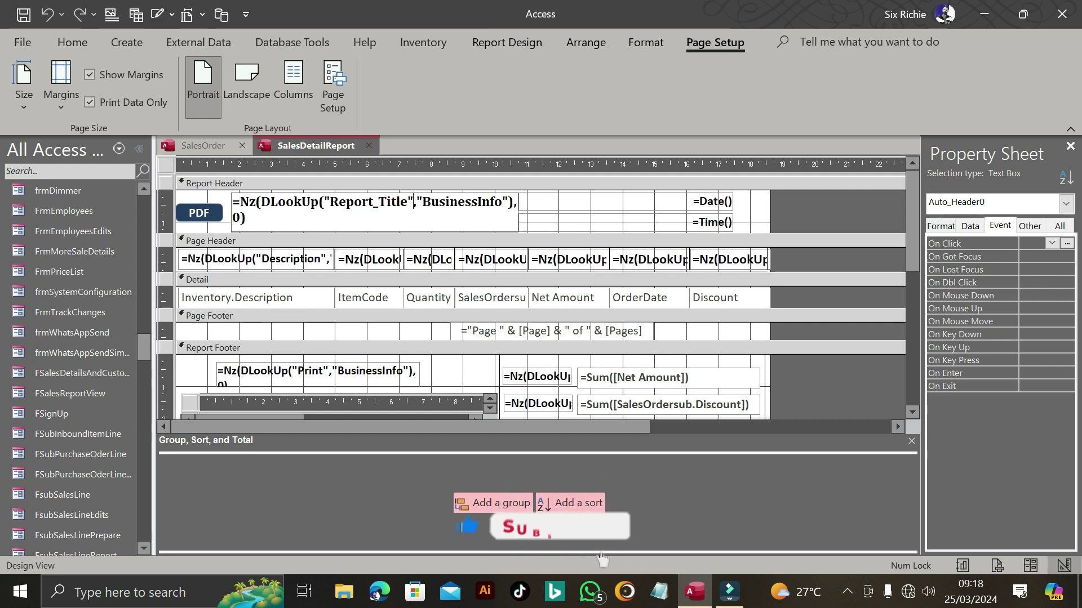